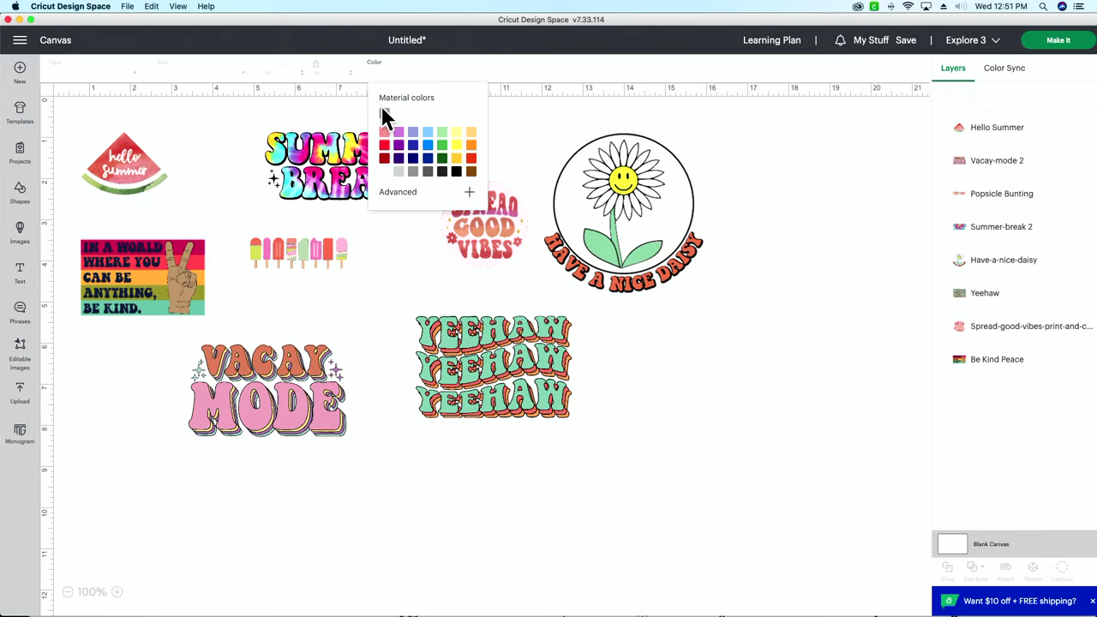
# Step: Change the canvas background colour to gray so the white areas of the designs stand out
pyautogui.click(386, 117)
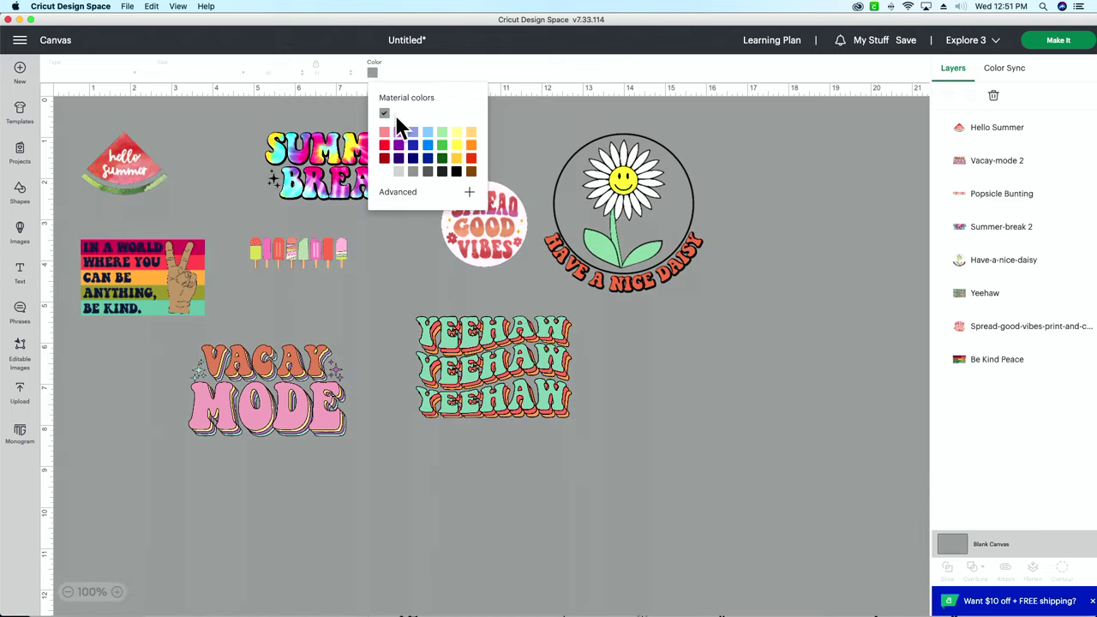
pyautogui.click(675, 339)
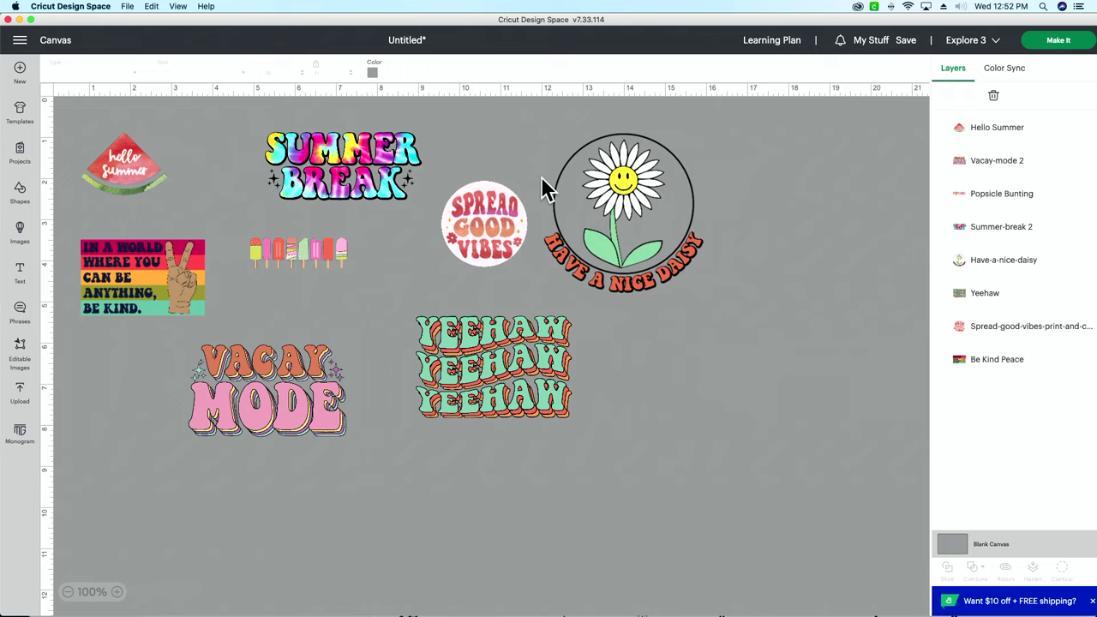
pyautogui.hscroll(-1, 474, 328)
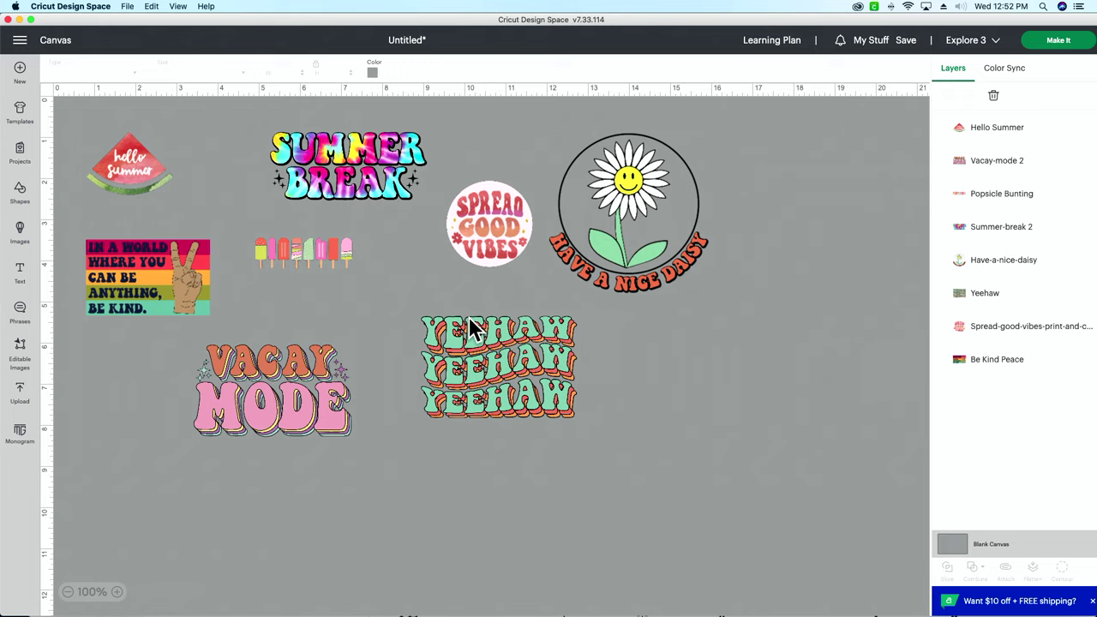
# Step: Move the Summer Break design slightly down and to the right, then inspect the designs for missing sticker borders
pyautogui.click(116, 592)
pyautogui.click(117, 591)
pyautogui.scroll(3, 318, 343)
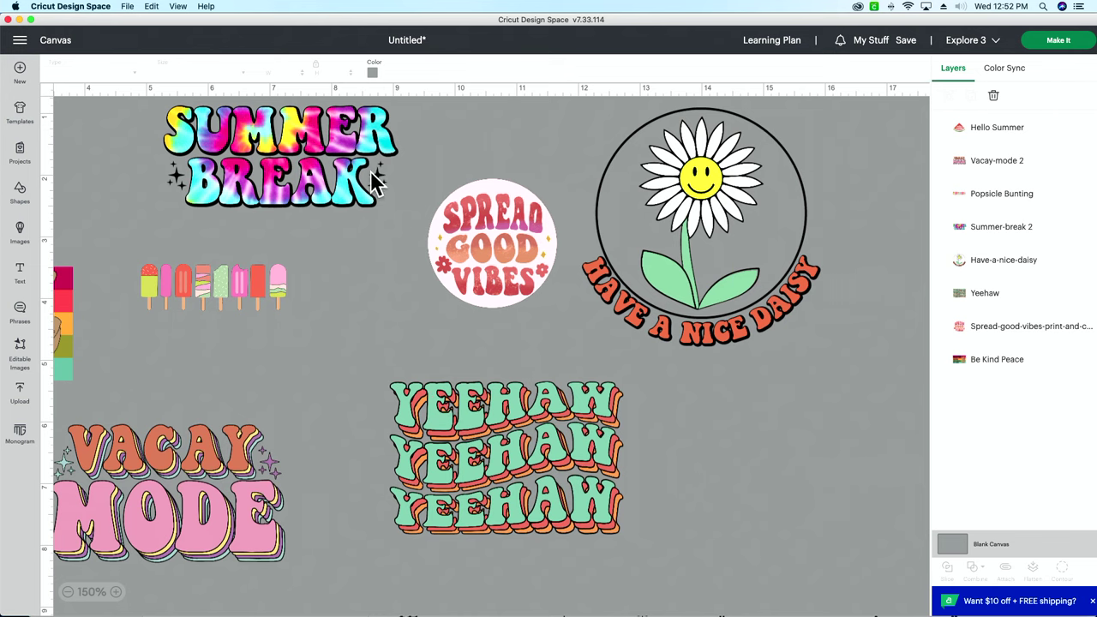
pyautogui.moveTo(290, 180); pyautogui.dragTo(300, 184)
pyautogui.hscroll(-5, 326, 273)
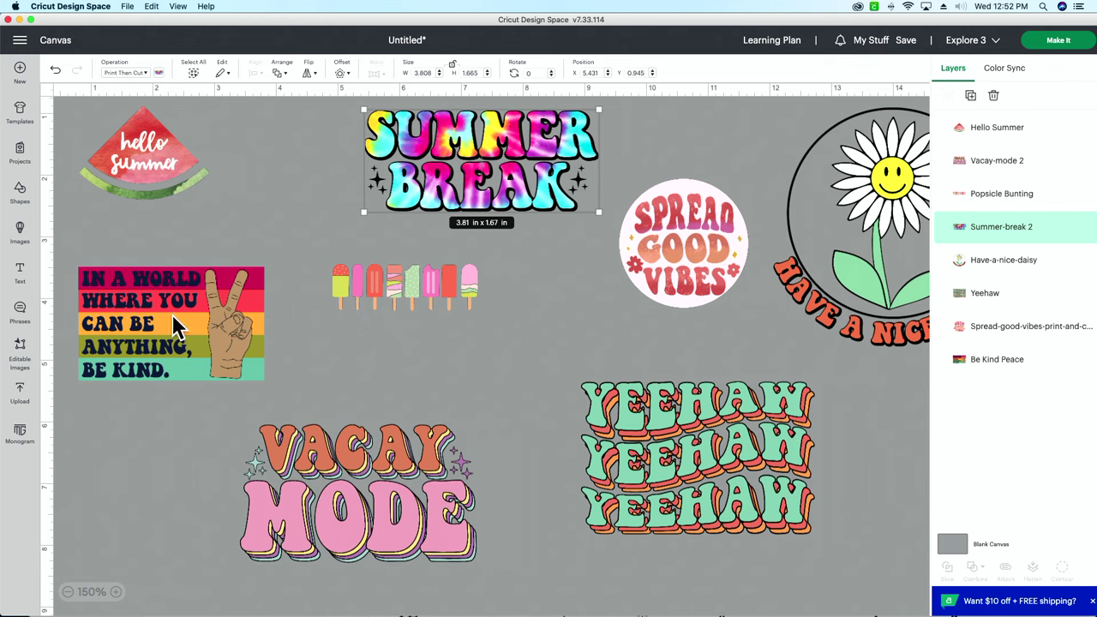
pyautogui.hscroll(1, 120, 343)
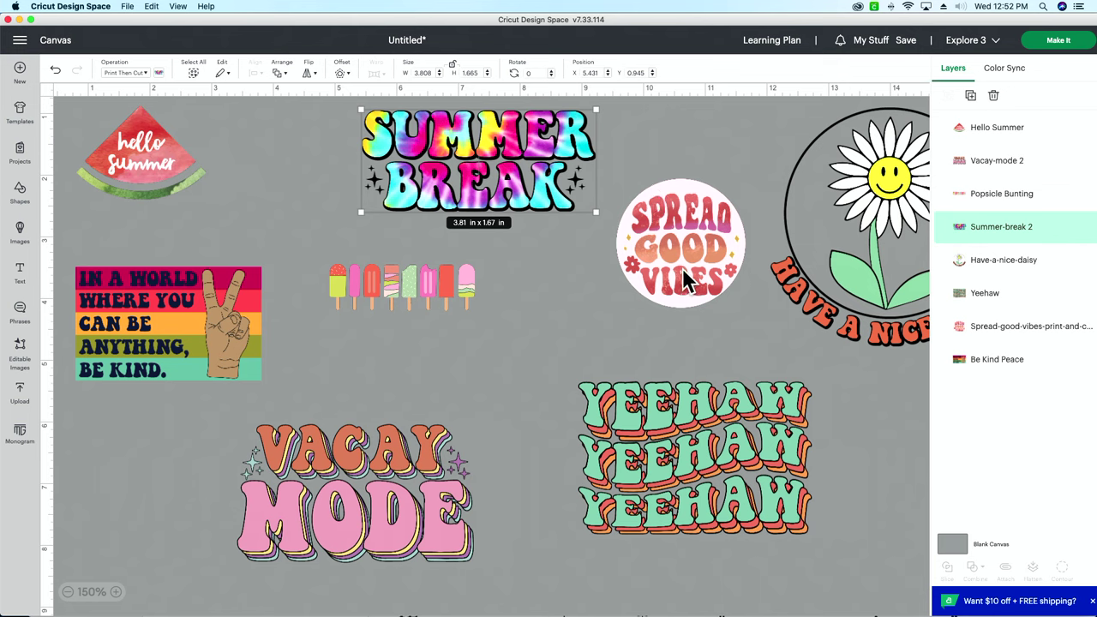
pyautogui.hscroll(3, 605, 350)
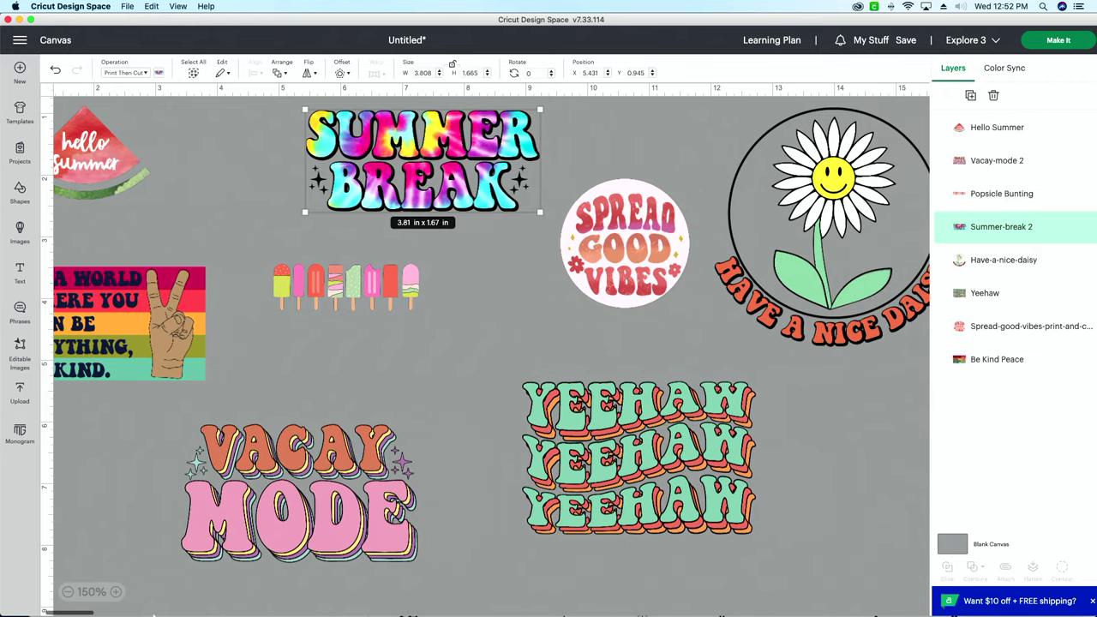
pyautogui.click(68, 592)
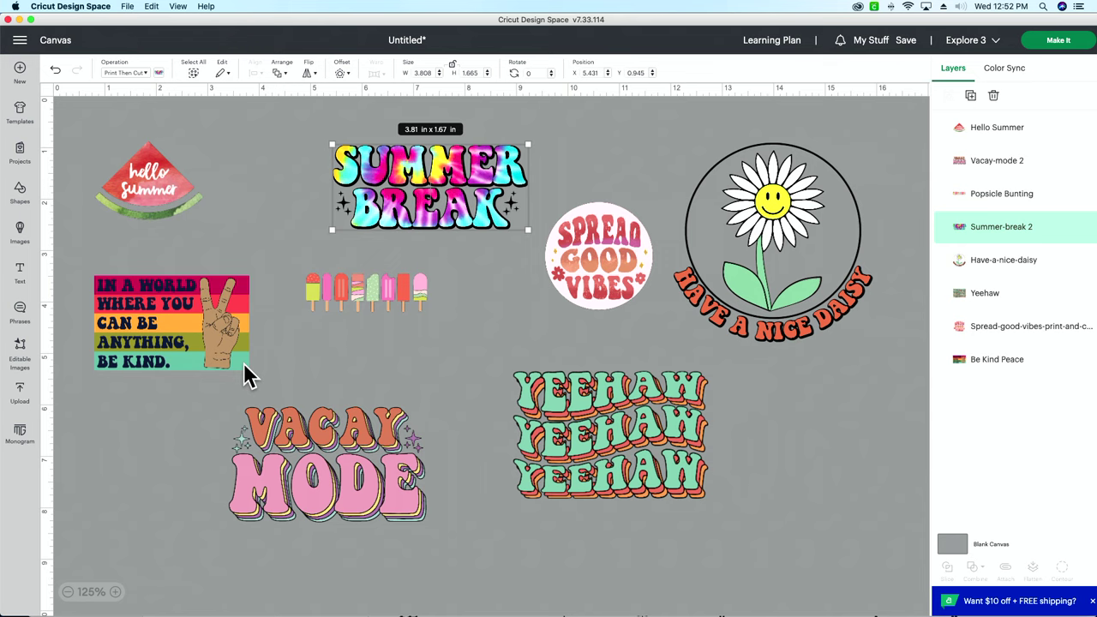
# Step: Add a 0.15 in offset with rounded corners around the Yeehaw design and colour the offset white
pyautogui.click(724, 264)
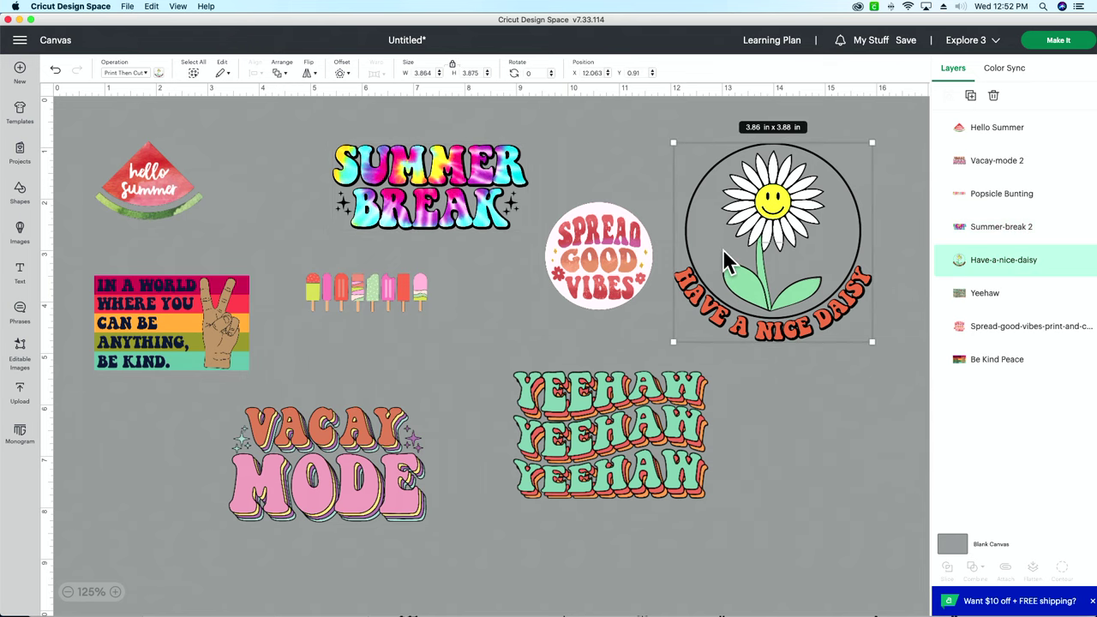
pyautogui.click(625, 417)
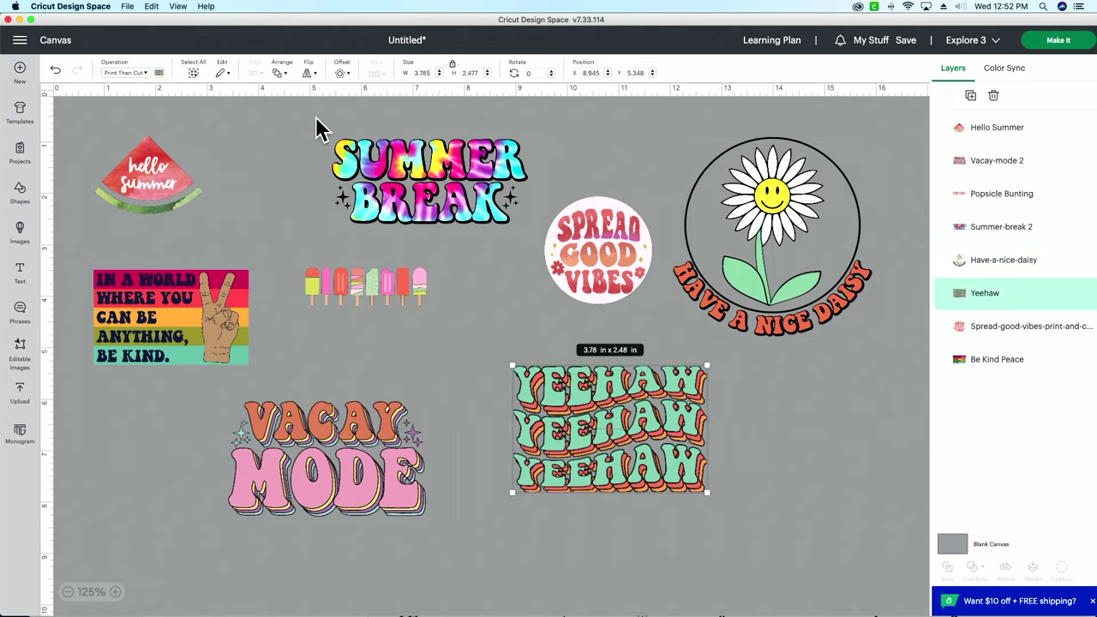
pyautogui.click(342, 75)
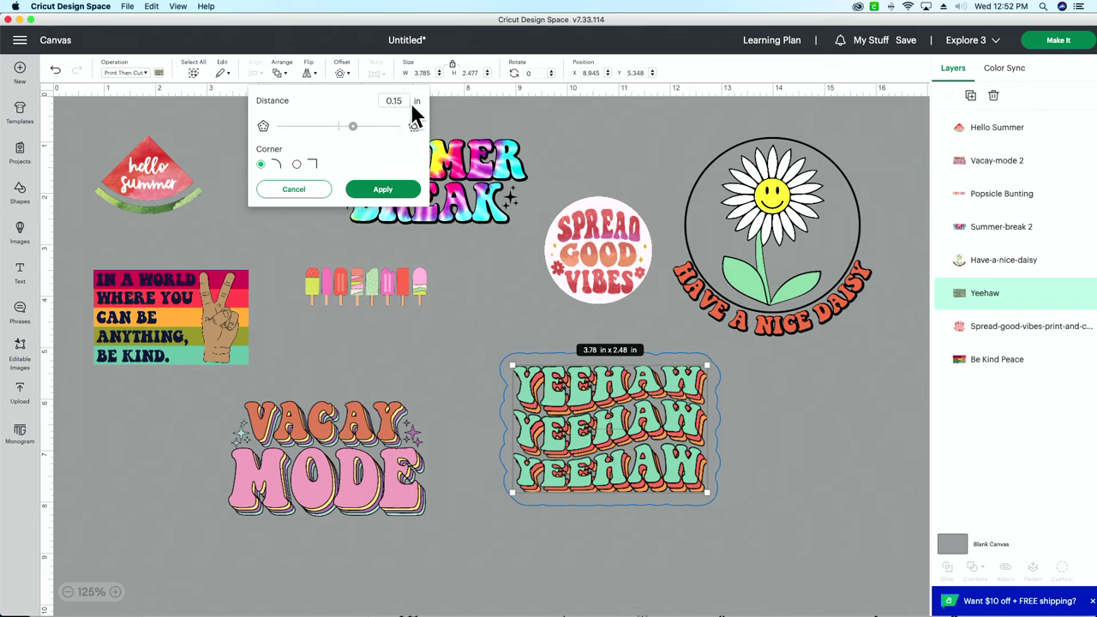
pyautogui.click(384, 192)
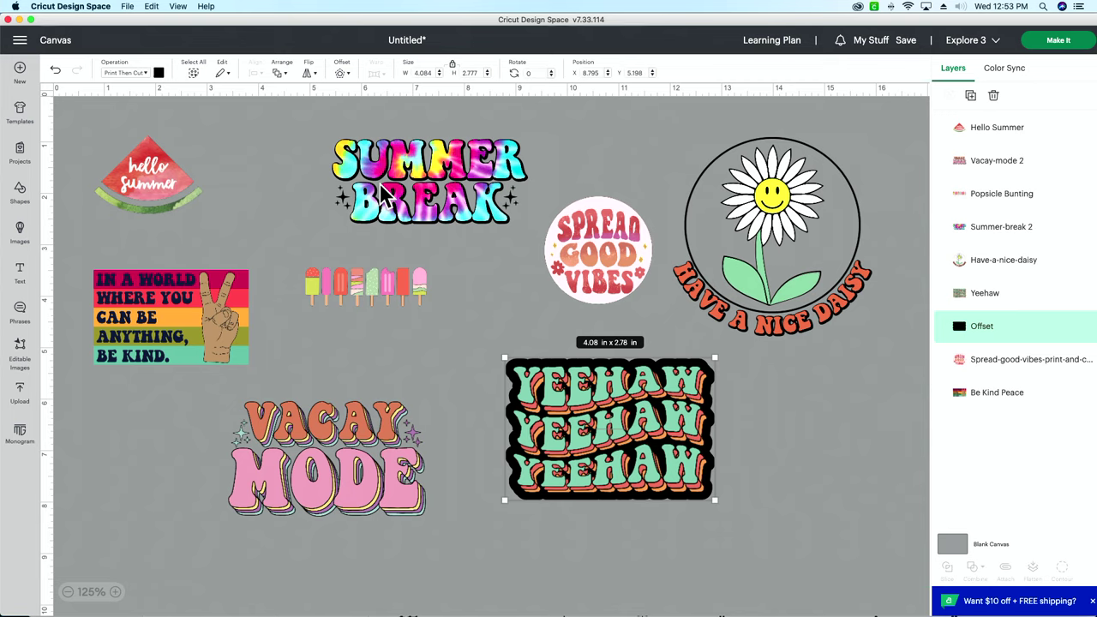
pyautogui.click(158, 73)
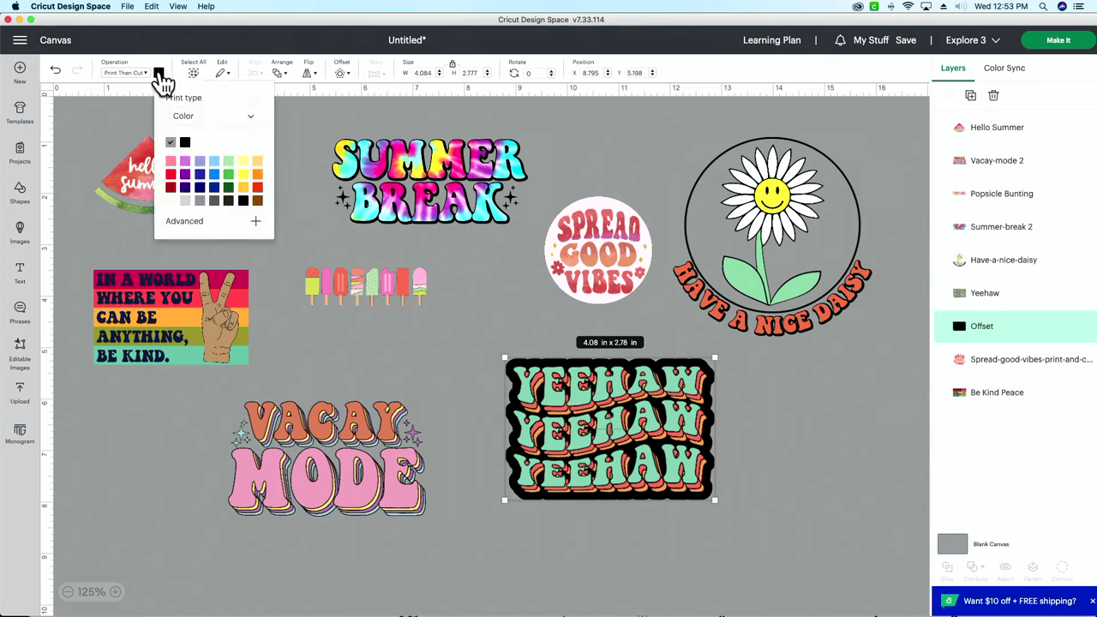
pyautogui.click(184, 201)
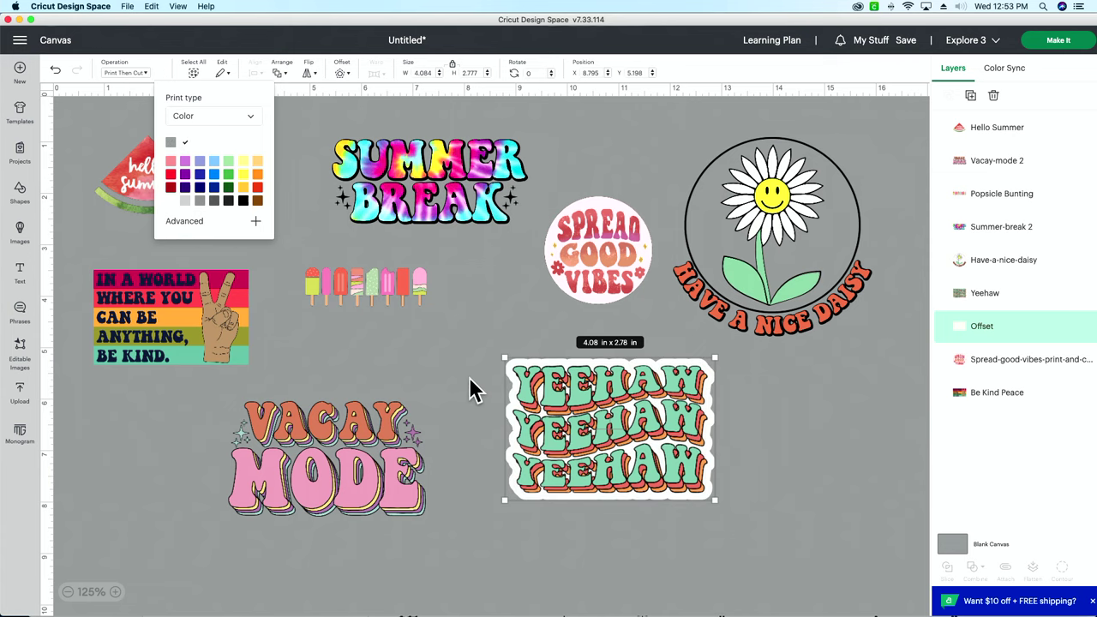
# Step: Flatten the Yeehaw design together with its white offset into one Print Then Cut layer
pyautogui.click(476, 390)
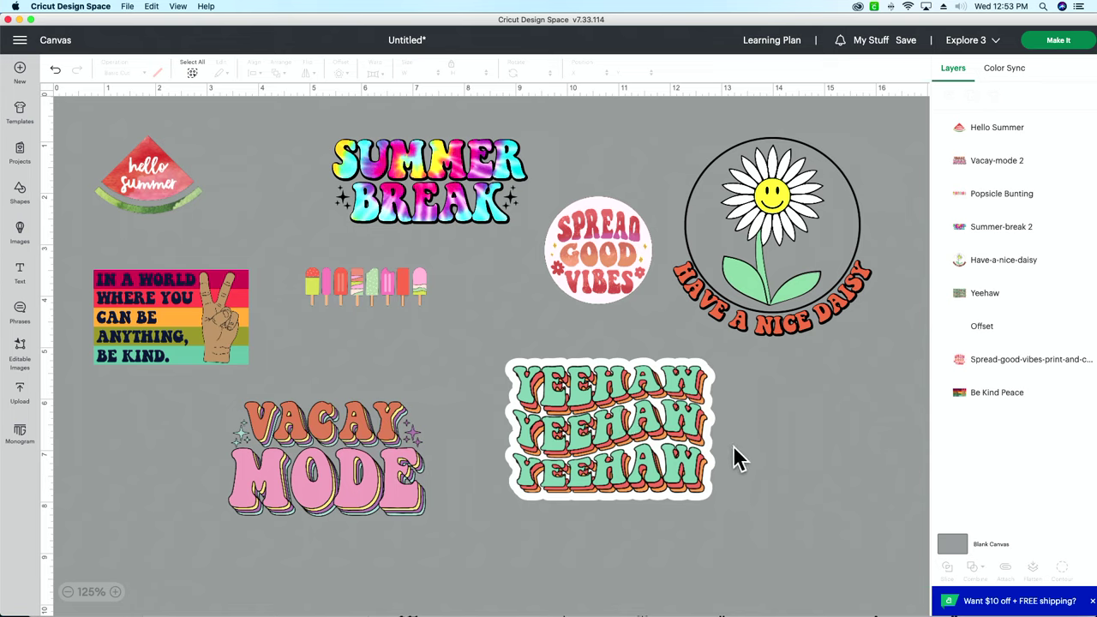
pyautogui.moveTo(734, 447); pyautogui.dragTo(562, 503)
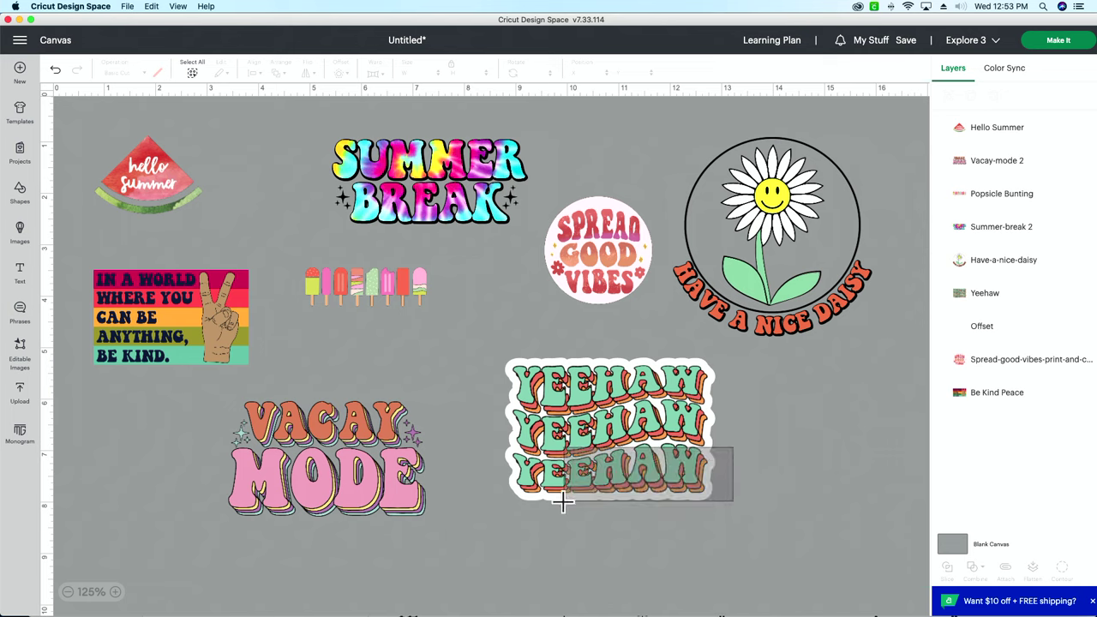
pyautogui.moveTo(562, 503); pyautogui.dragTo(562, 503)
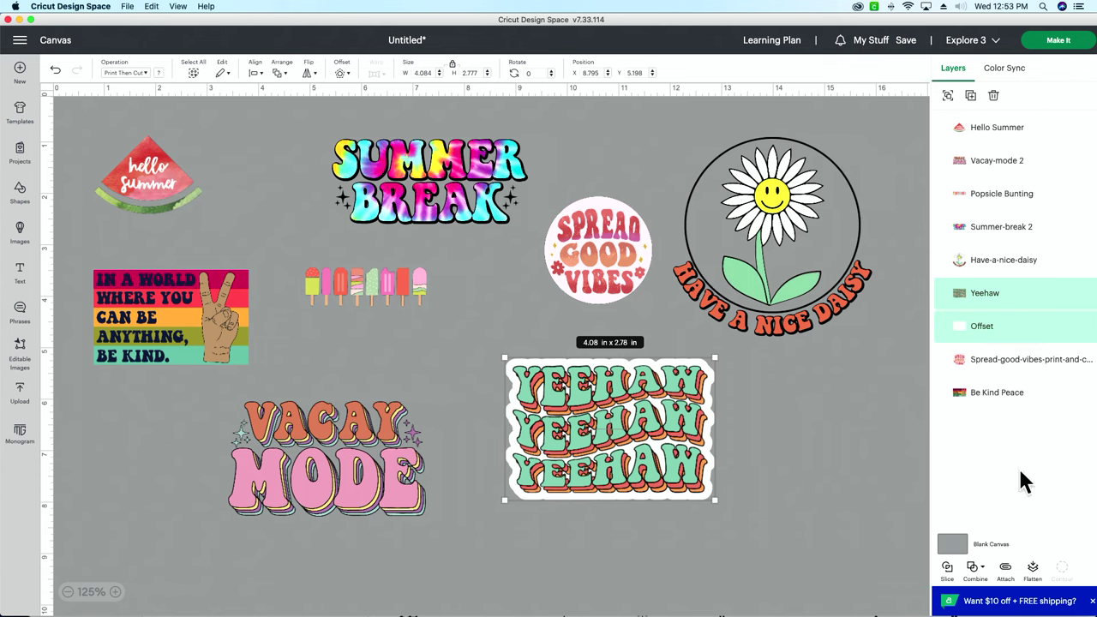
pyautogui.click(1036, 572)
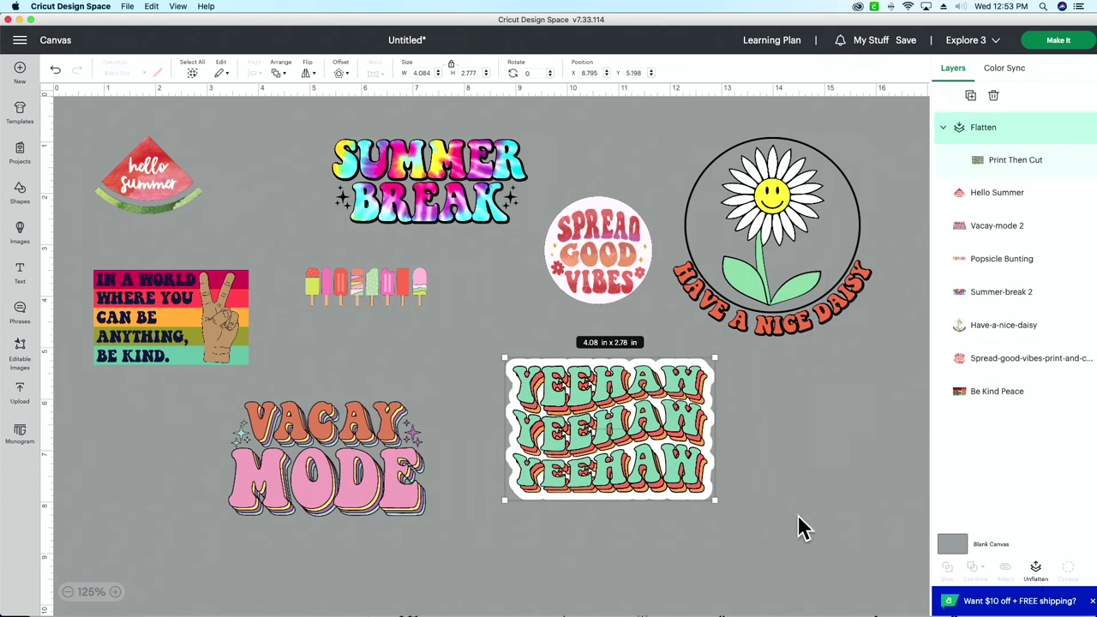
# Step: Add a 0.15 in rounded offset around the Vacay Mode design and colour the offset white
pyautogui.click(364, 475)
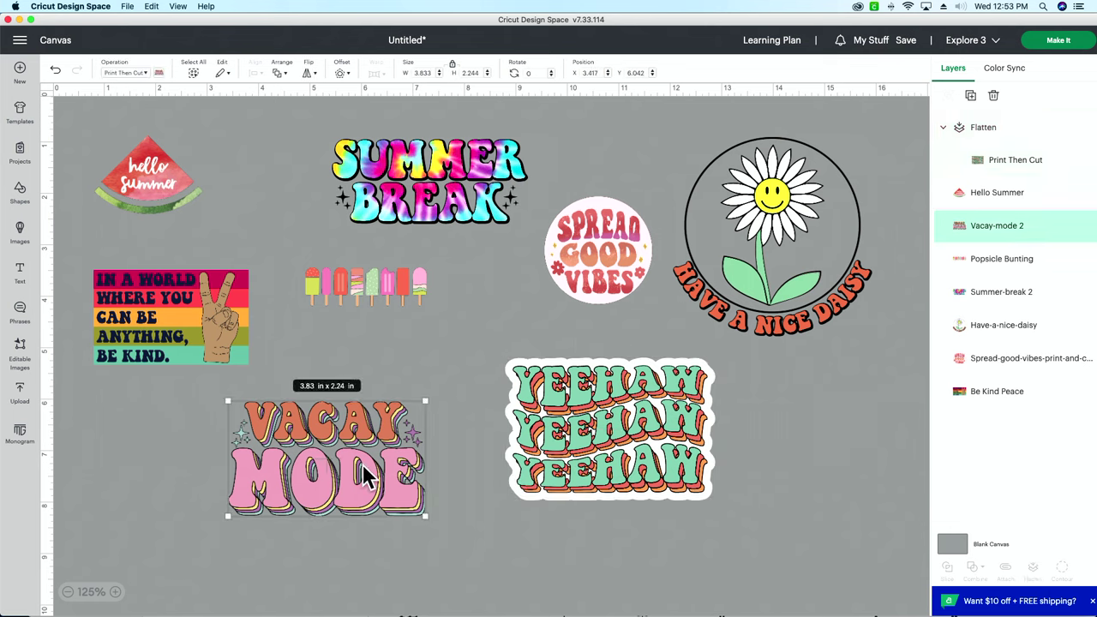
pyautogui.click(341, 74)
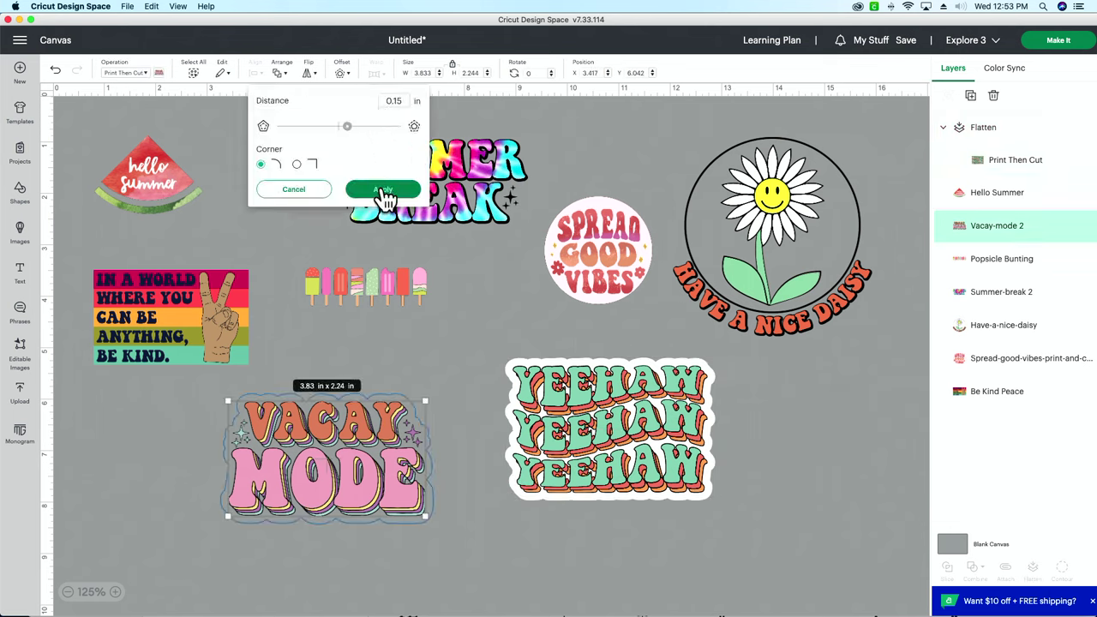
pyautogui.click(381, 187)
pyautogui.click(158, 75)
pyautogui.click(171, 142)
# Step: Flatten the Vacay Mode design together with its white offset
pyautogui.click(491, 506)
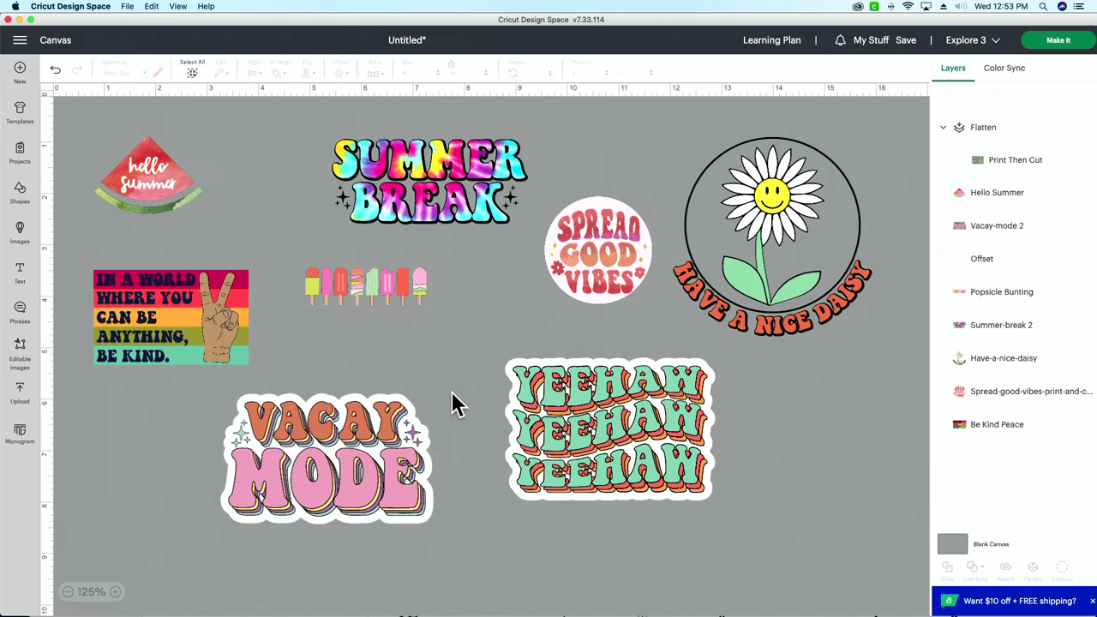
pyautogui.click(404, 499)
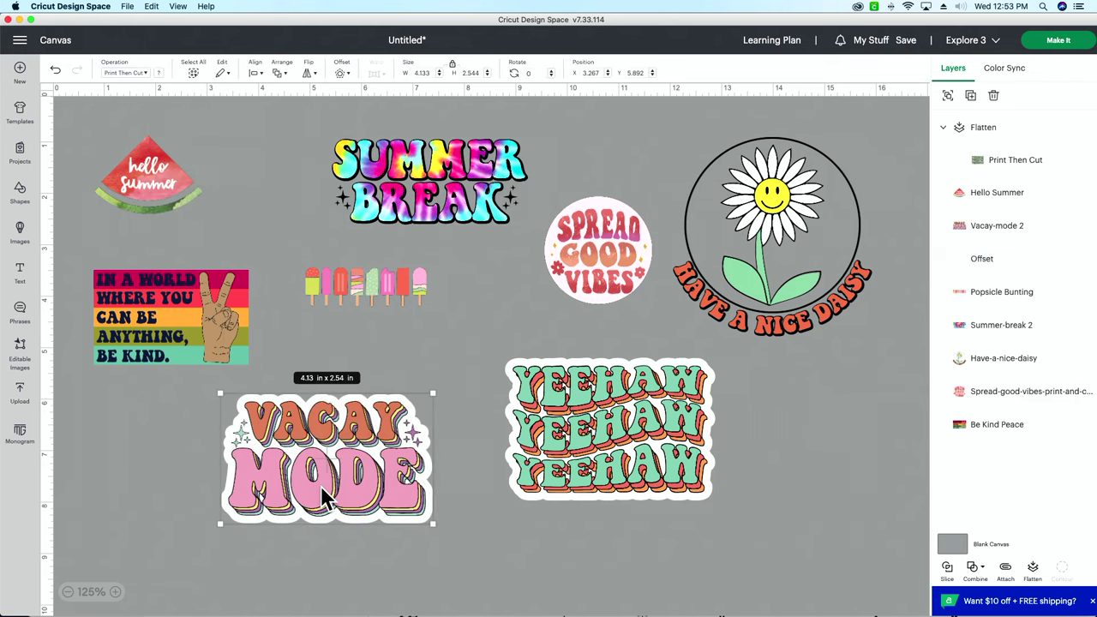
pyautogui.click(1033, 569)
# Step: Add a 0.15 in offset around the Popsicle Bunting design and colour the offset white
pyautogui.click(347, 291)
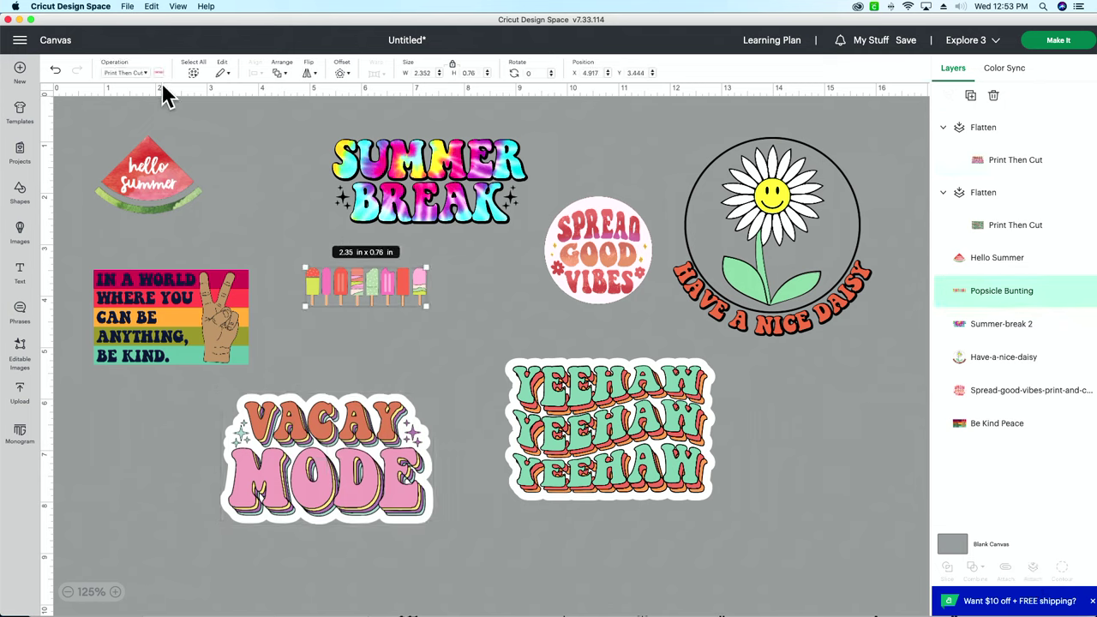
pyautogui.click(344, 78)
pyautogui.click(375, 190)
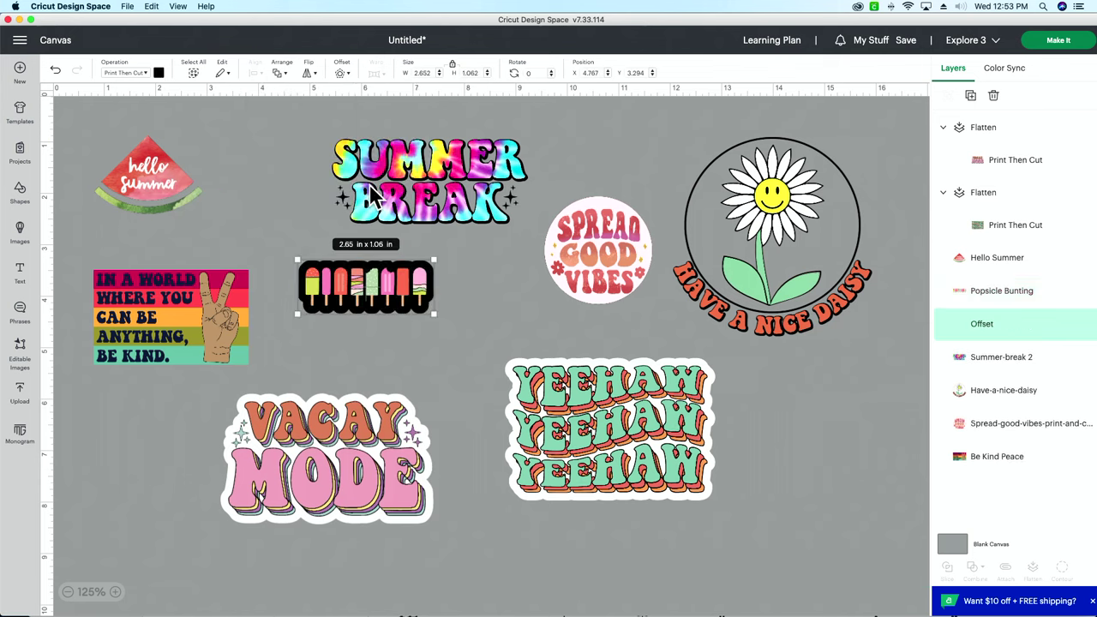
pyautogui.click(159, 73)
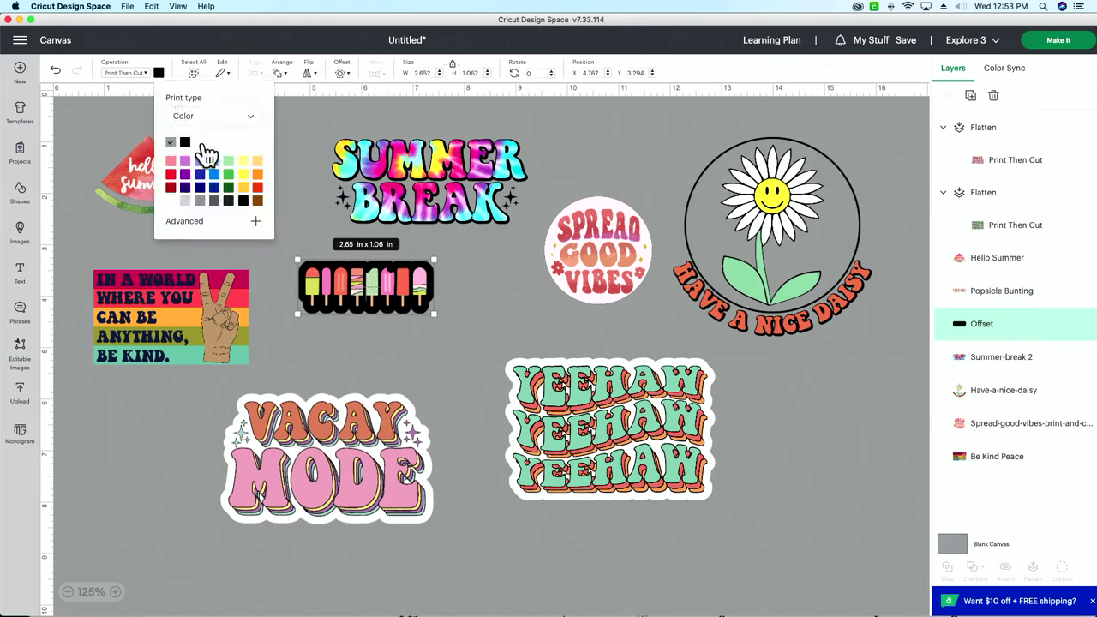
pyautogui.click(204, 148)
# Step: Select the Popsicle Bunting design with its white offset and flatten them together
pyautogui.click(458, 270)
pyautogui.click(386, 304)
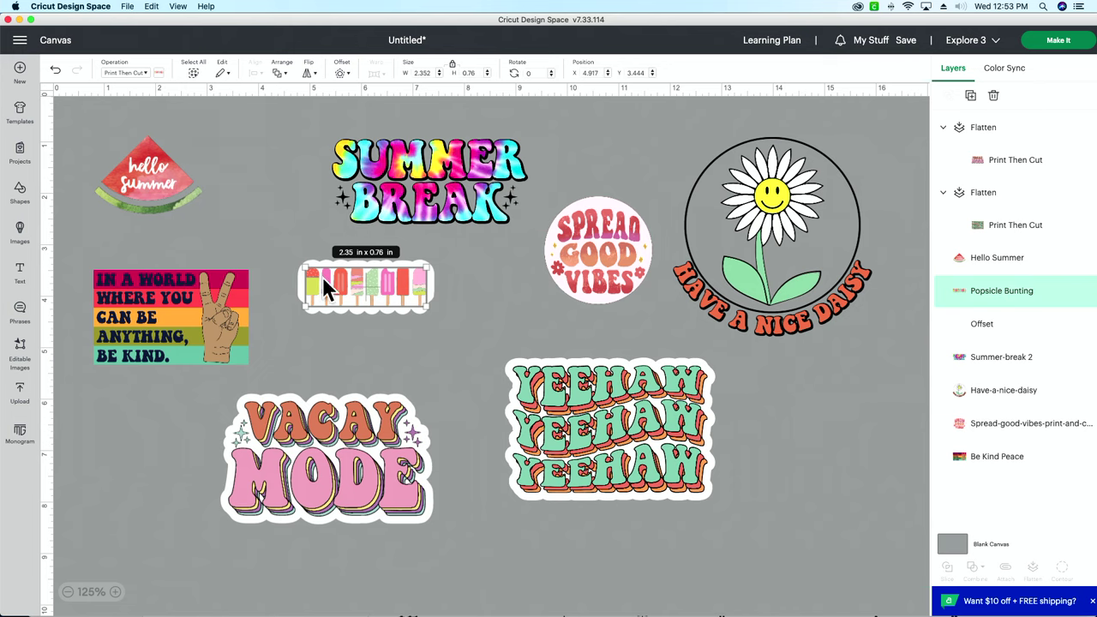
pyautogui.click(462, 282)
pyautogui.moveTo(465, 271); pyautogui.dragTo(351, 319)
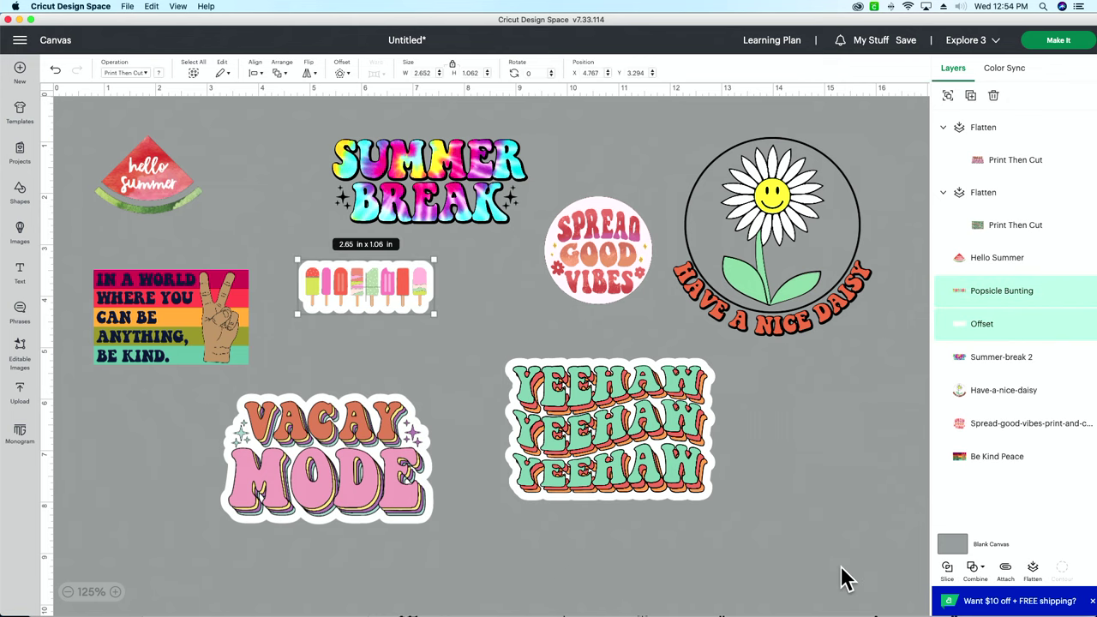
pyautogui.click(1032, 572)
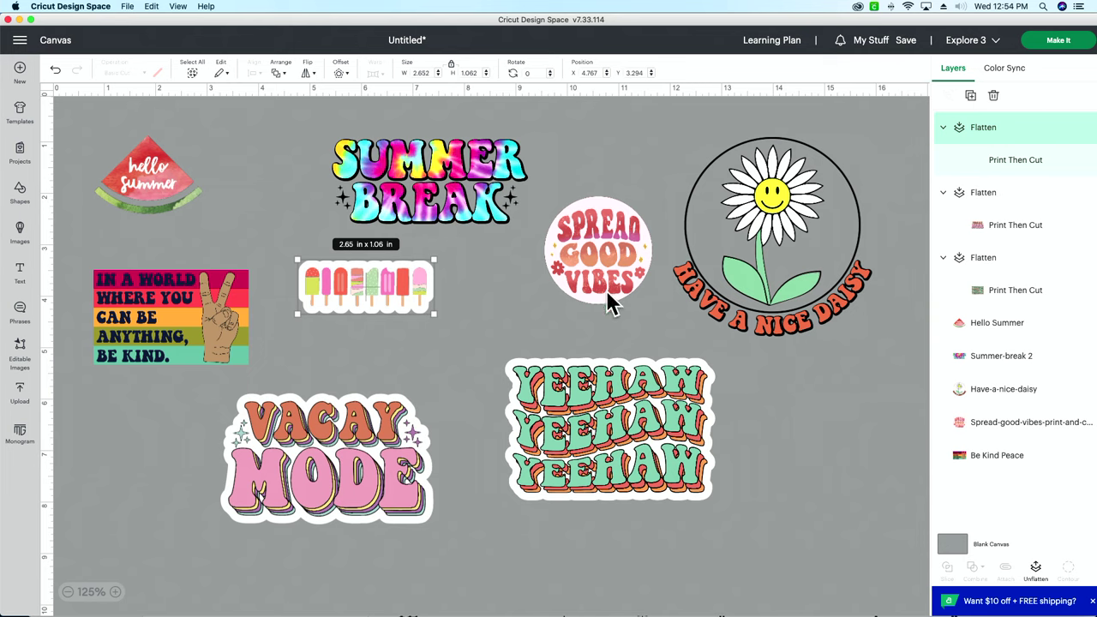
# Step: Add a 0.15 in rounded offset around the Summer Break design and colour the offset white
pyautogui.click(441, 190)
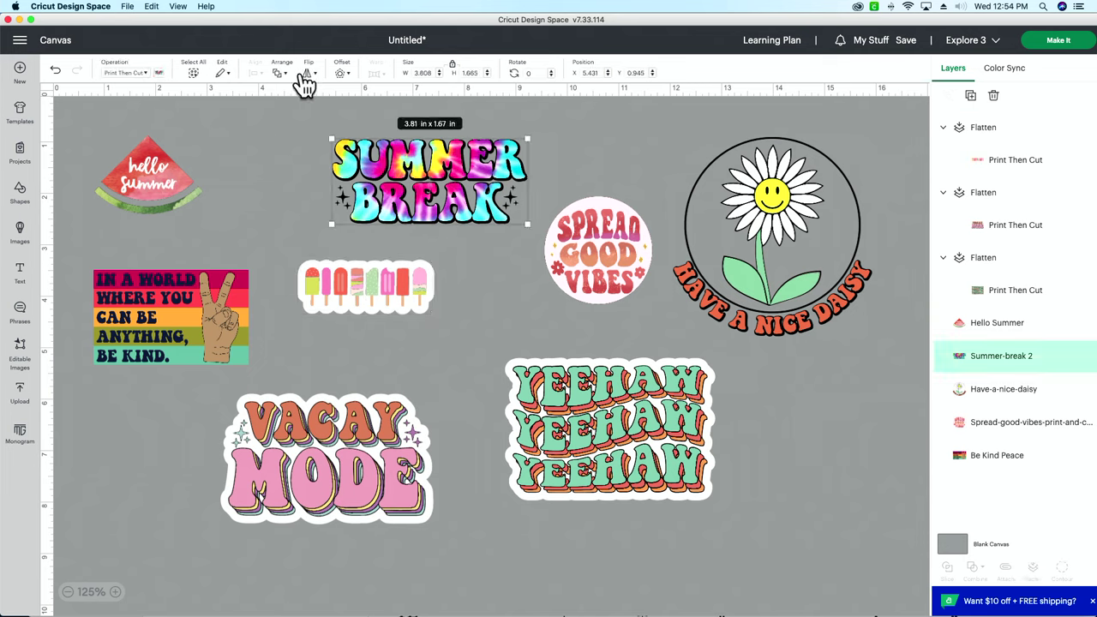
pyautogui.click(341, 77)
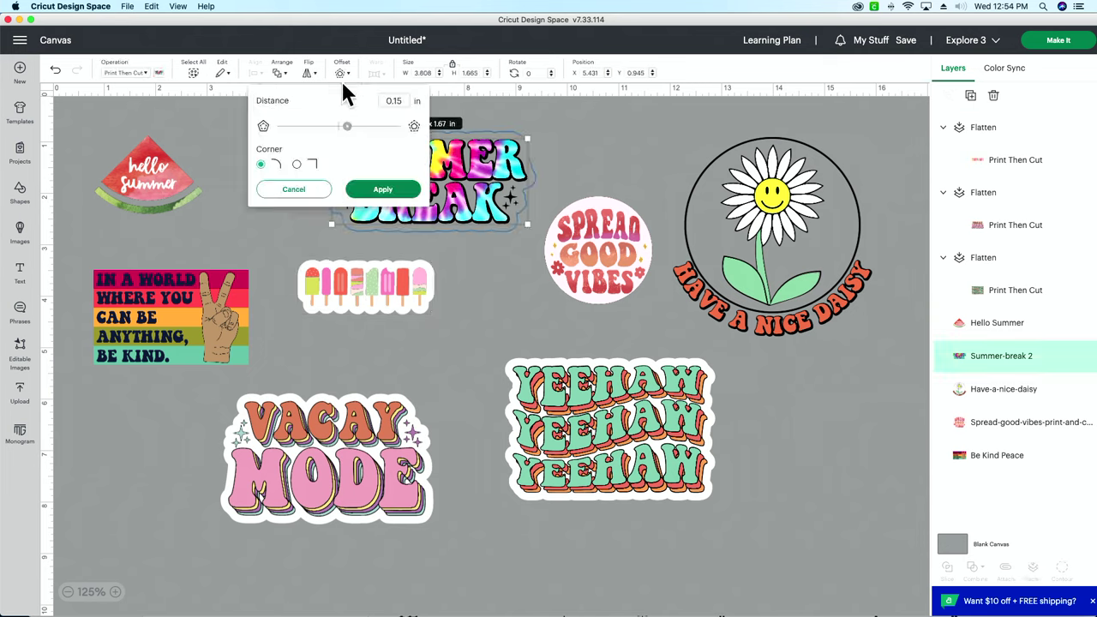
pyautogui.click(377, 190)
pyautogui.click(158, 73)
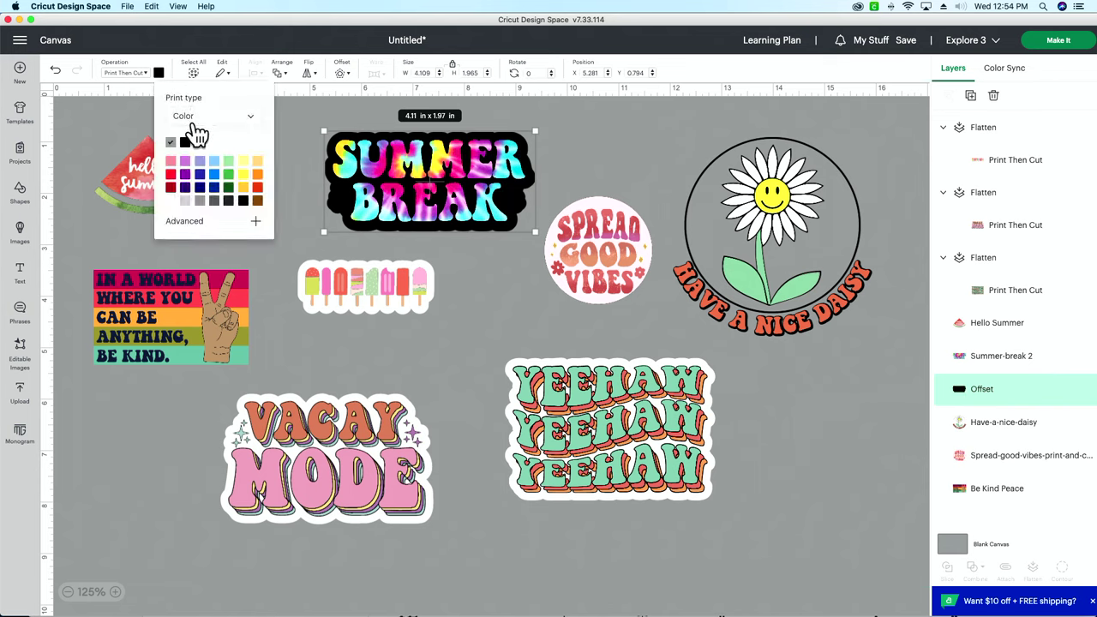
pyautogui.click(185, 141)
# Step: Flatten the Summer Break design together with its white offset
pyautogui.click(307, 126)
pyautogui.moveTo(305, 121); pyautogui.dragTo(439, 213)
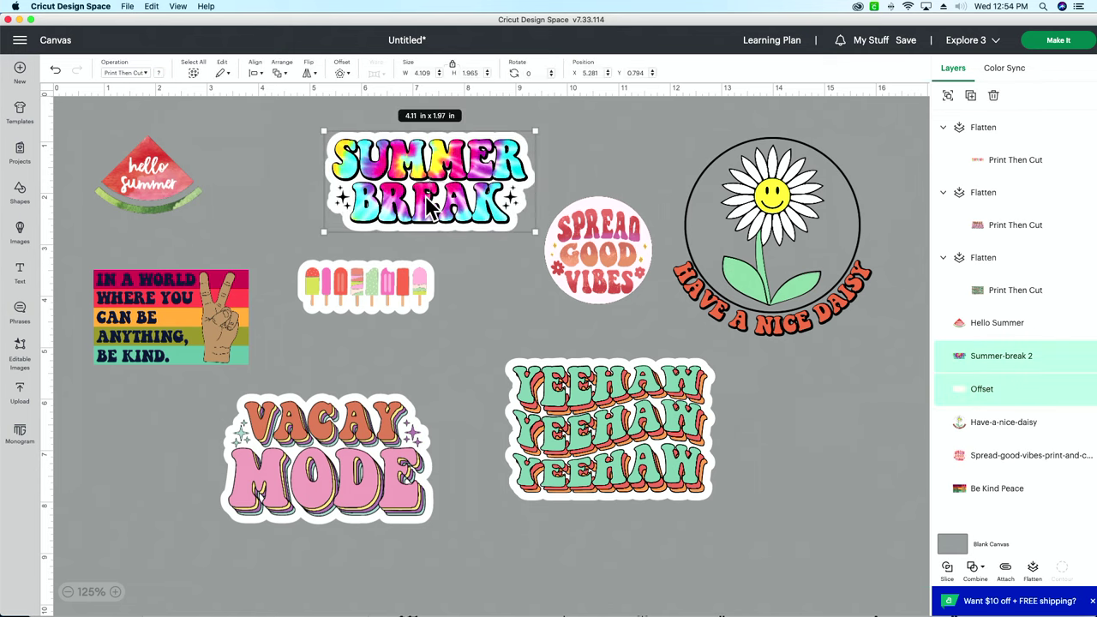
pyautogui.click(1032, 570)
# Step: Add a 0.15 in offset with rounded corners around the Hello Summer watermelon design
pyautogui.click(163, 187)
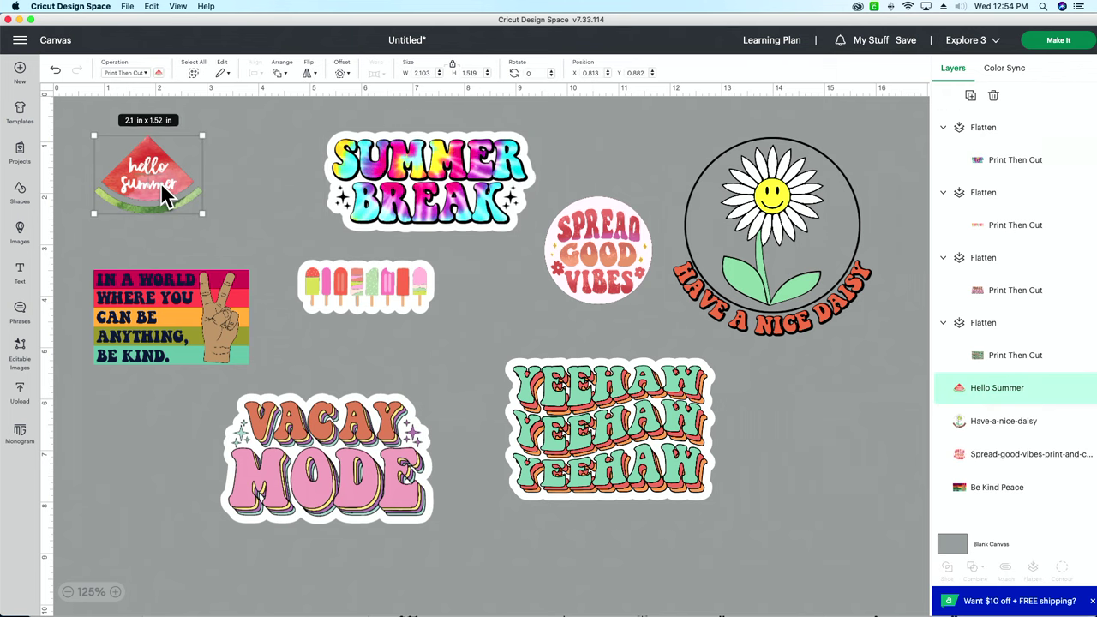
pyautogui.click(342, 74)
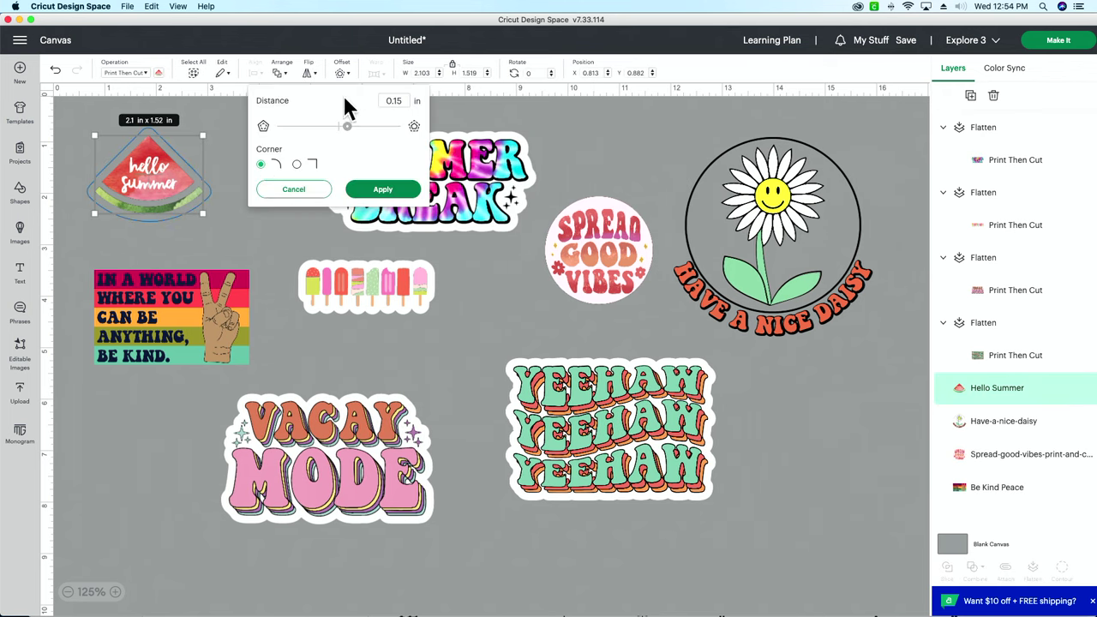
pyautogui.click(375, 190)
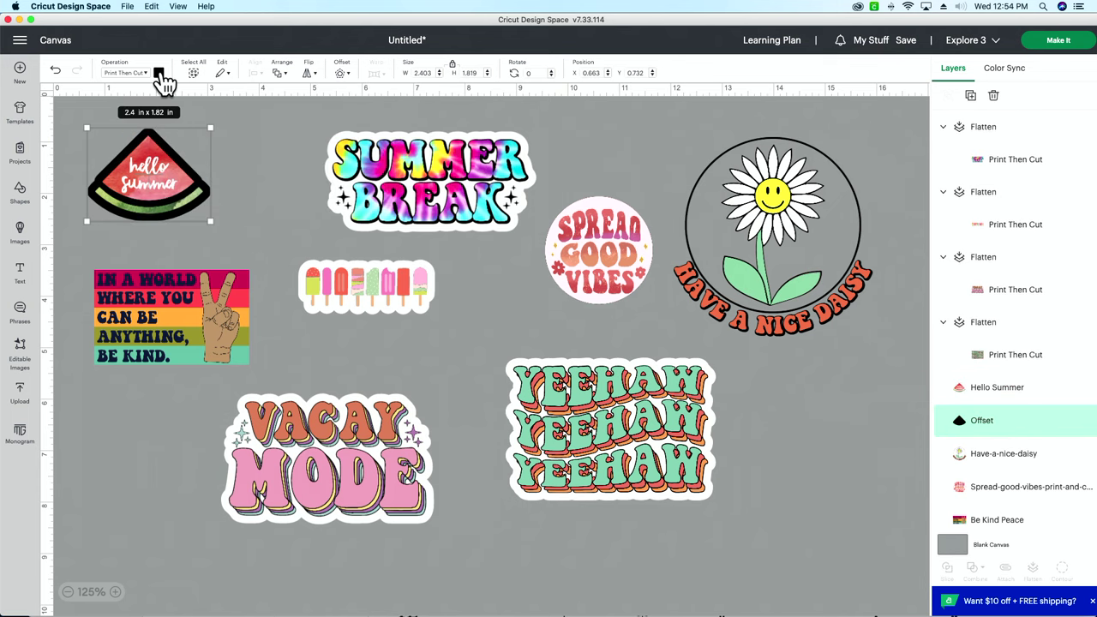
# Step: Colour the Hello Summer offset white and flatten it together with the watermelon design
pyautogui.click(159, 72)
pyautogui.click(186, 142)
pyautogui.click(277, 152)
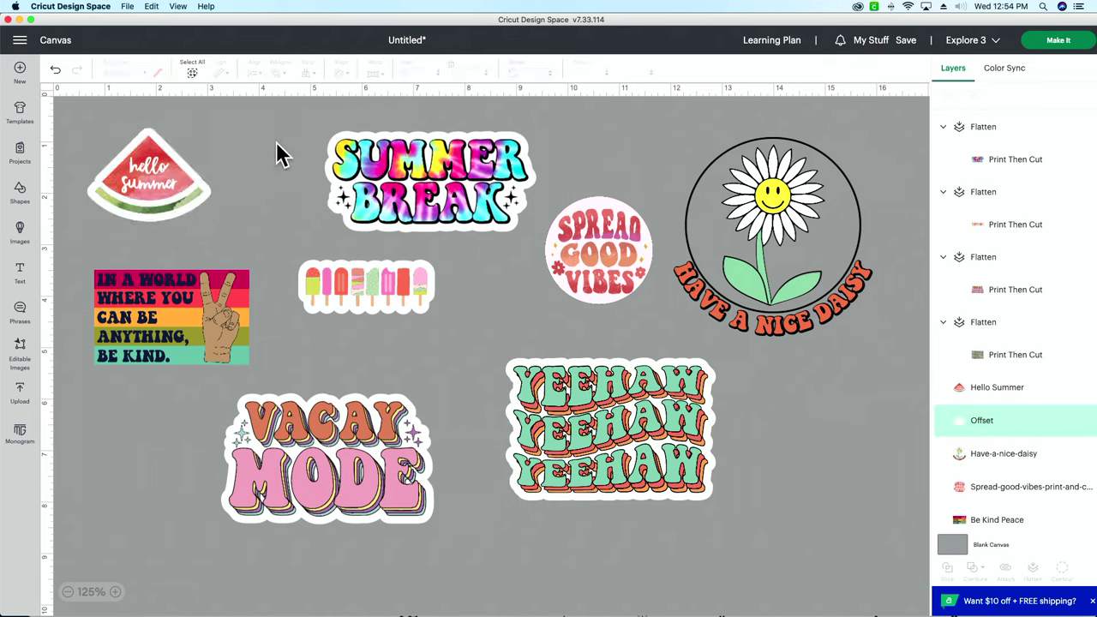
pyautogui.moveTo(233, 140); pyautogui.dragTo(120, 233)
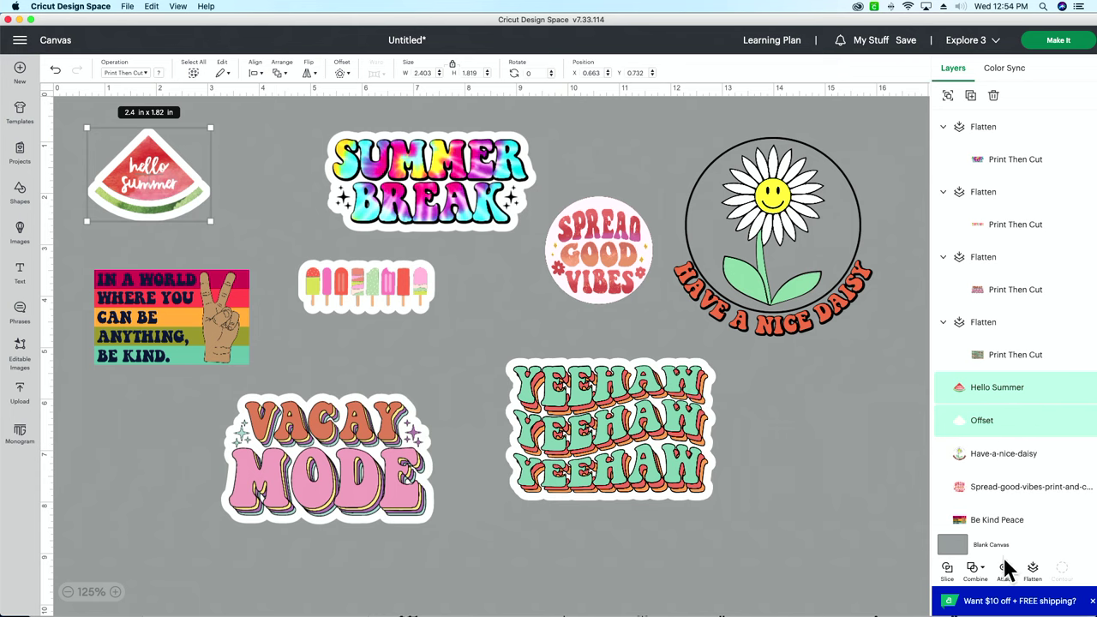
pyautogui.click(1033, 573)
# Step: Add a 0.15 in offset with rounded corners around the Have a Nice Daisy design
pyautogui.hscroll(2, 892, 428)
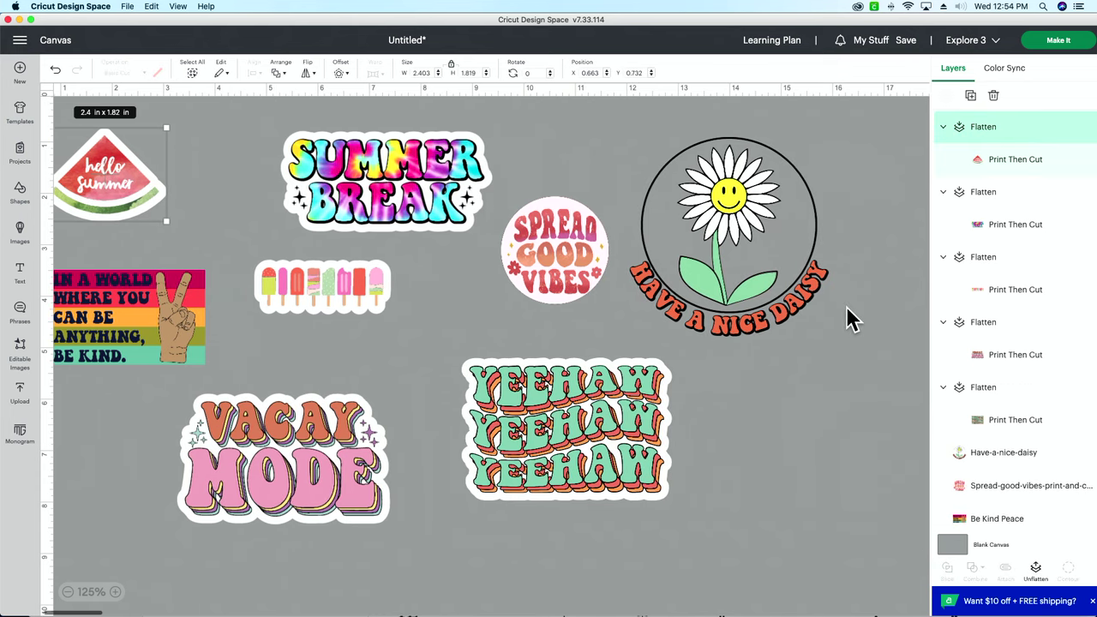
pyautogui.click(745, 267)
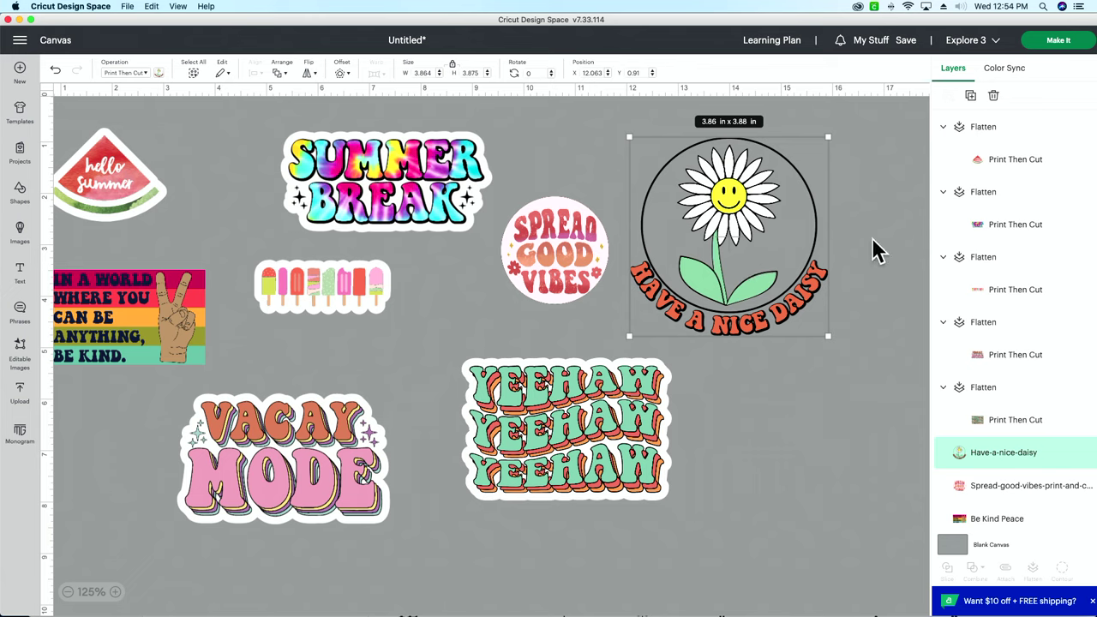
pyautogui.hscroll(-2, 789, 233)
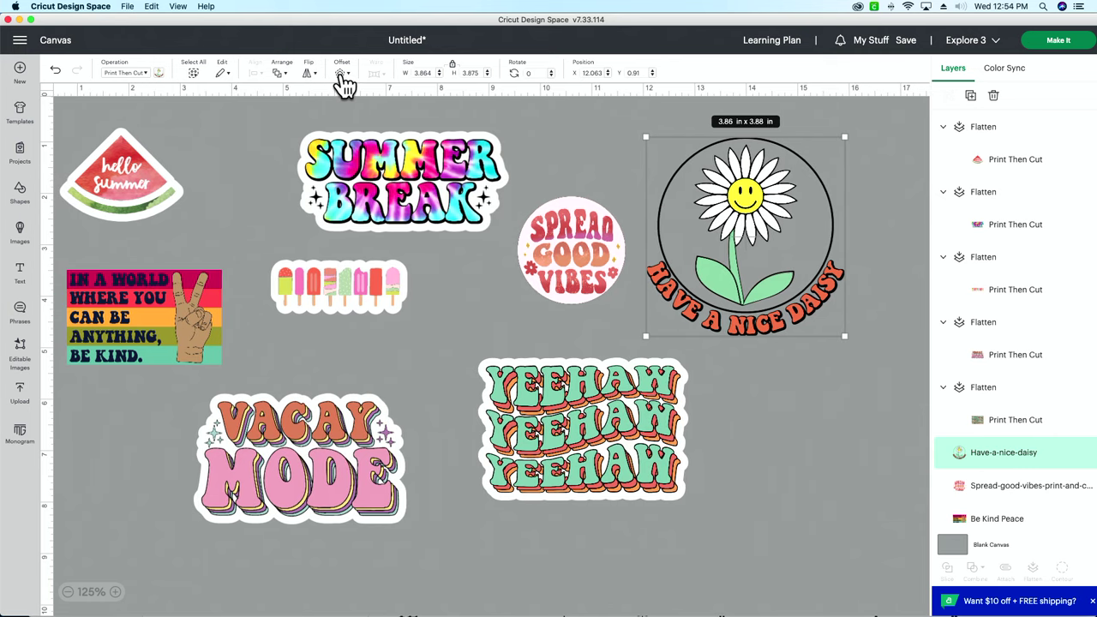
pyautogui.click(342, 78)
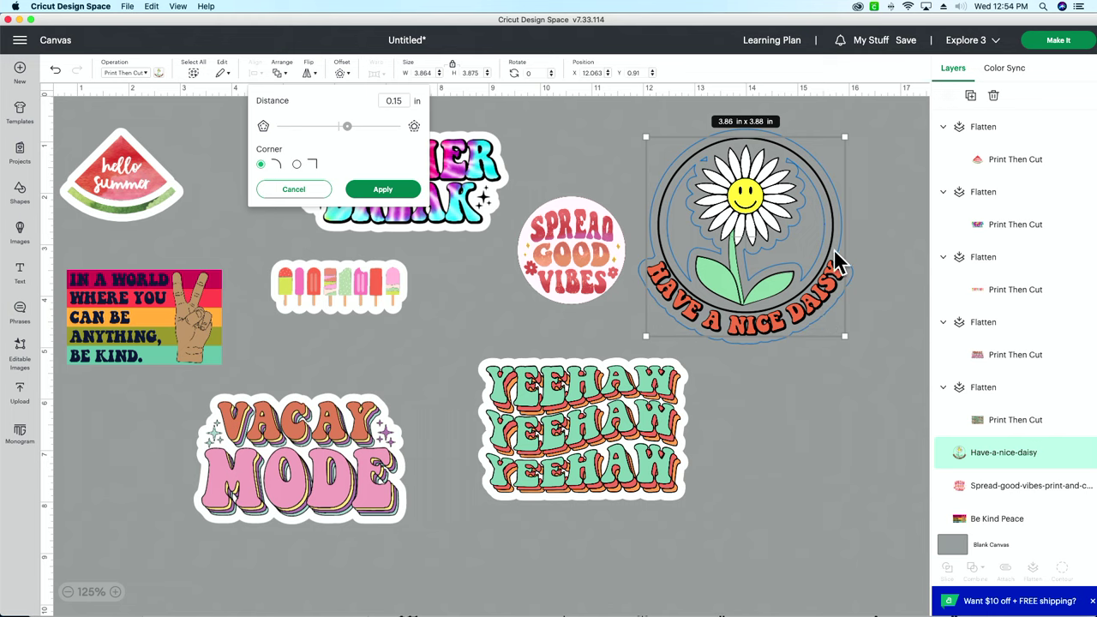
pyautogui.click(396, 197)
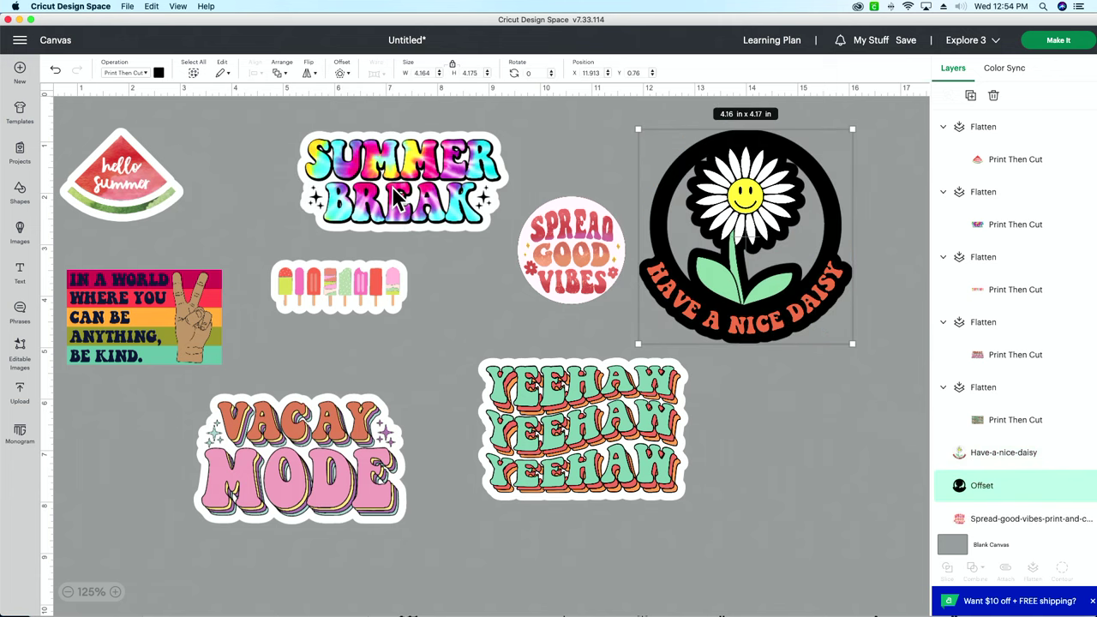
# Step: Colour the daisy design's Print Then Cut offset white and select it together with the design
pyautogui.click(159, 73)
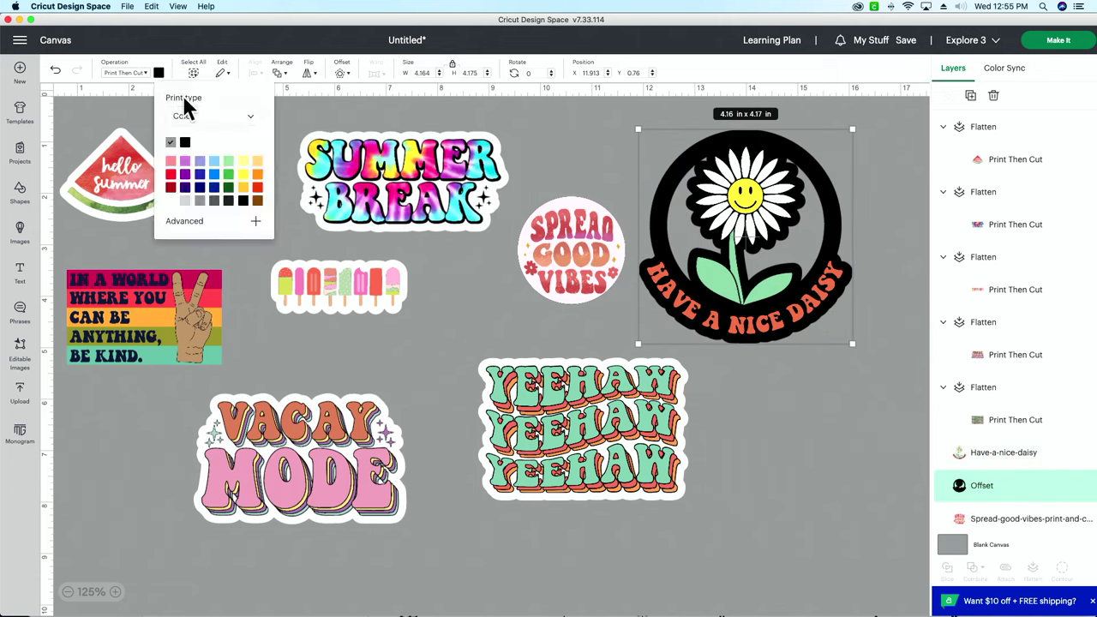
pyautogui.click(204, 142)
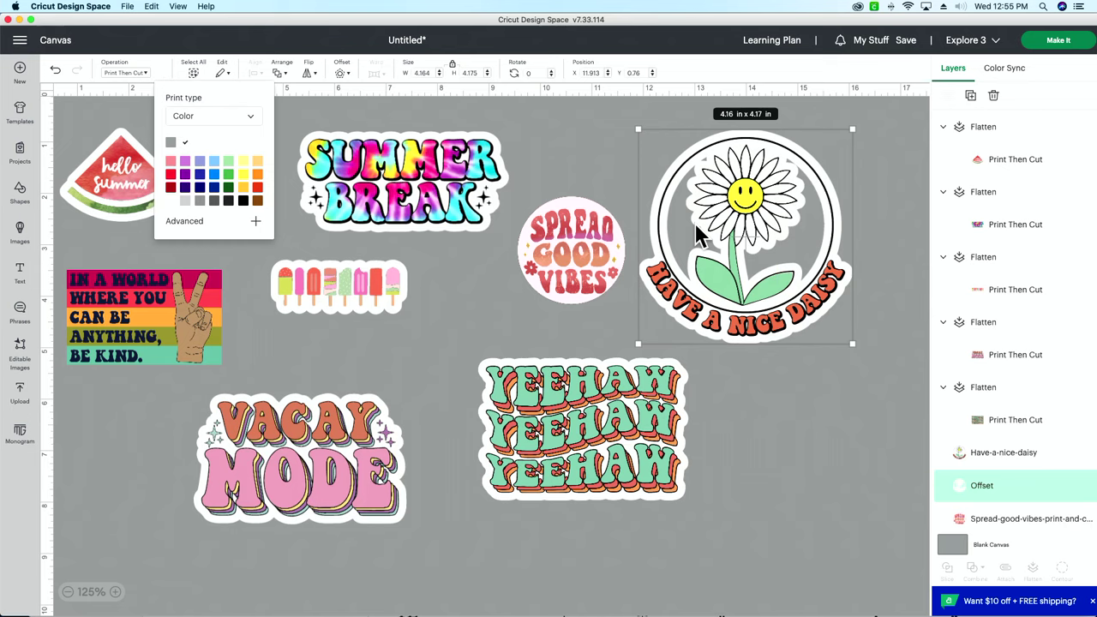
pyautogui.click(611, 137)
pyautogui.moveTo(649, 126); pyautogui.dragTo(794, 291)
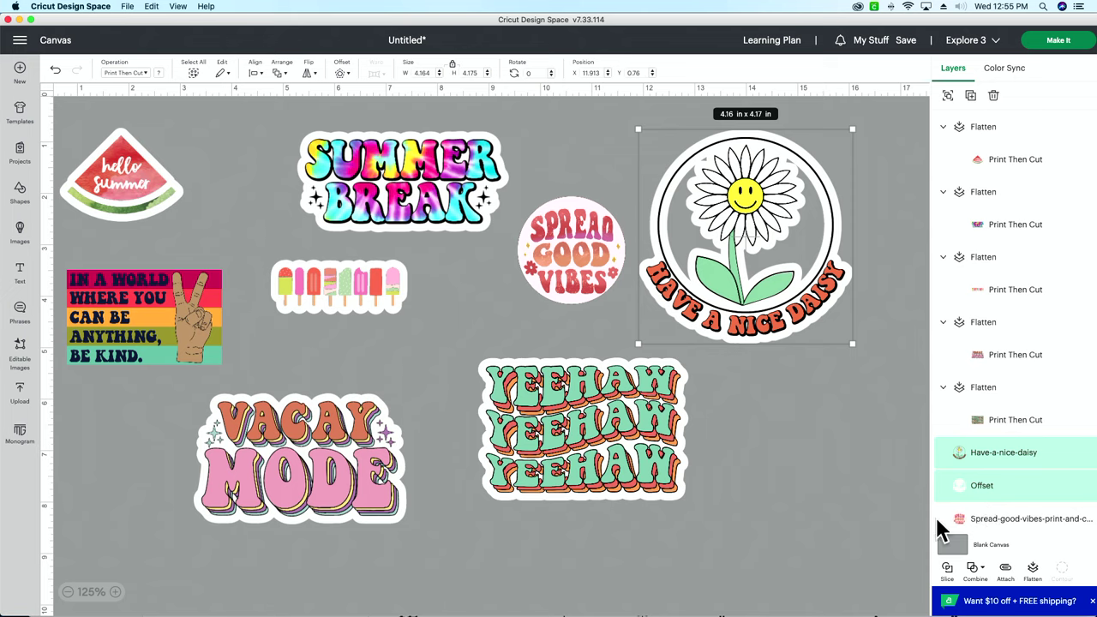
pyautogui.click(870, 347)
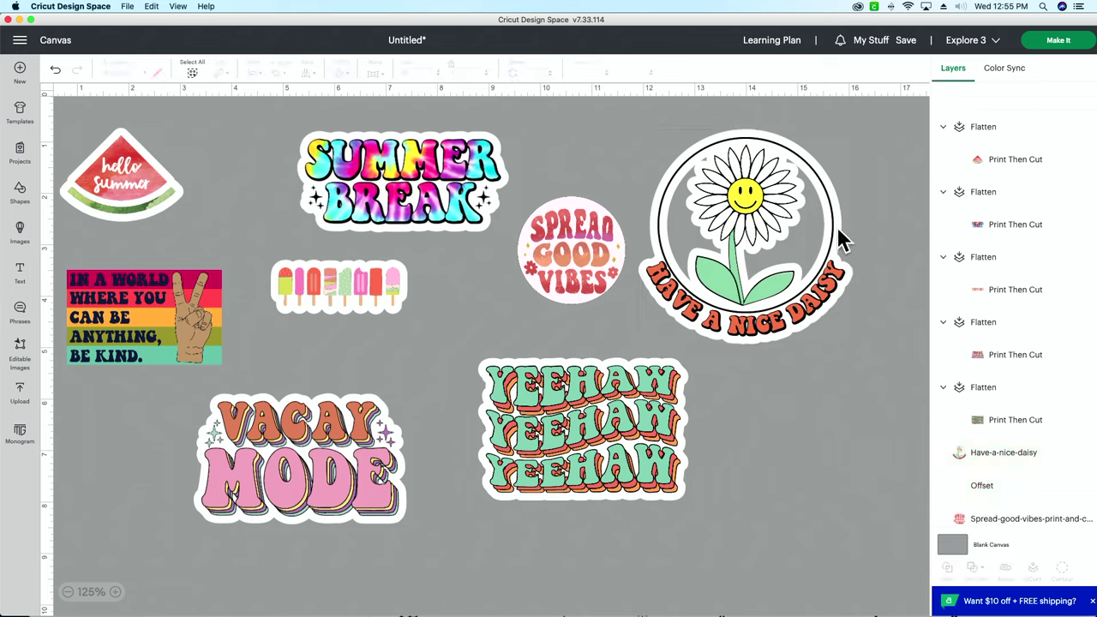
# Step: Change the daisy offset's operation to Basic Cut and set its material colour to white
pyautogui.click(1003, 501)
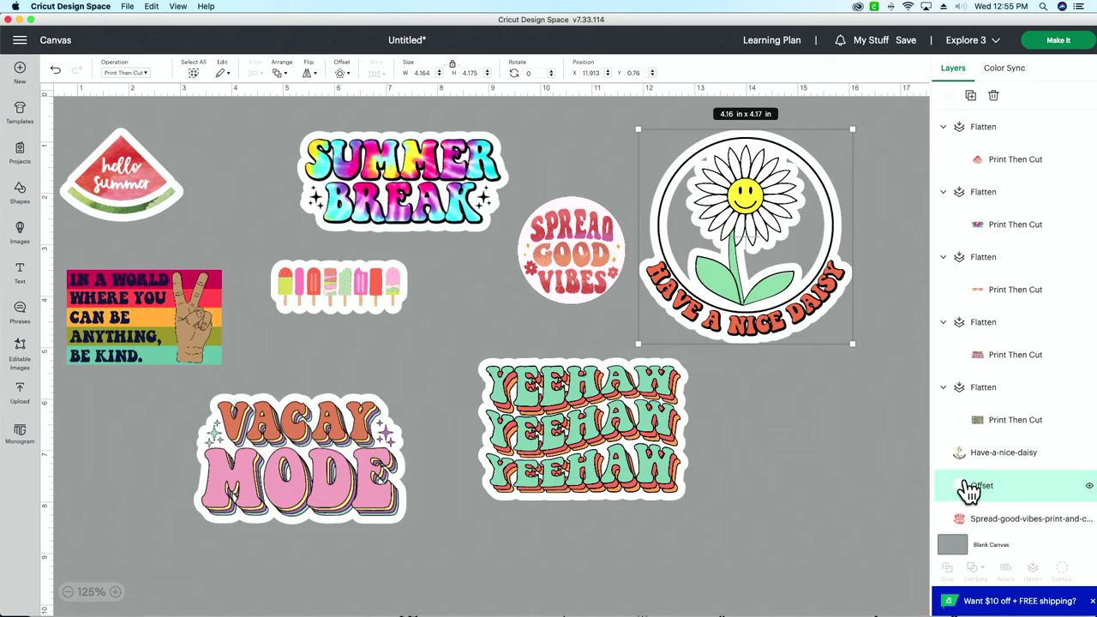
pyautogui.click(146, 72)
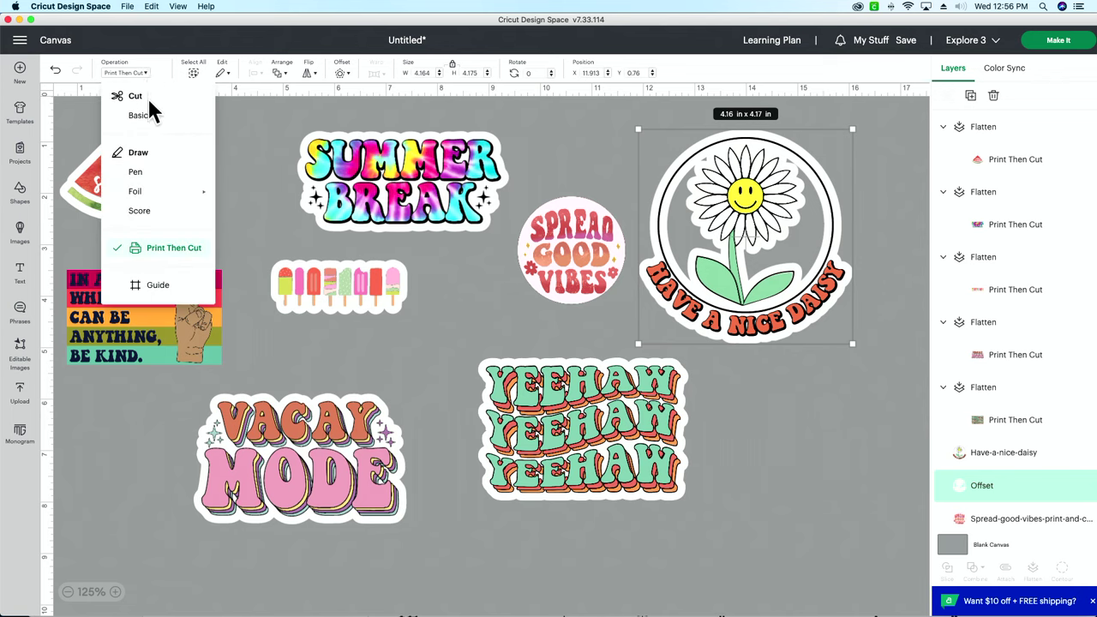
pyautogui.click(142, 117)
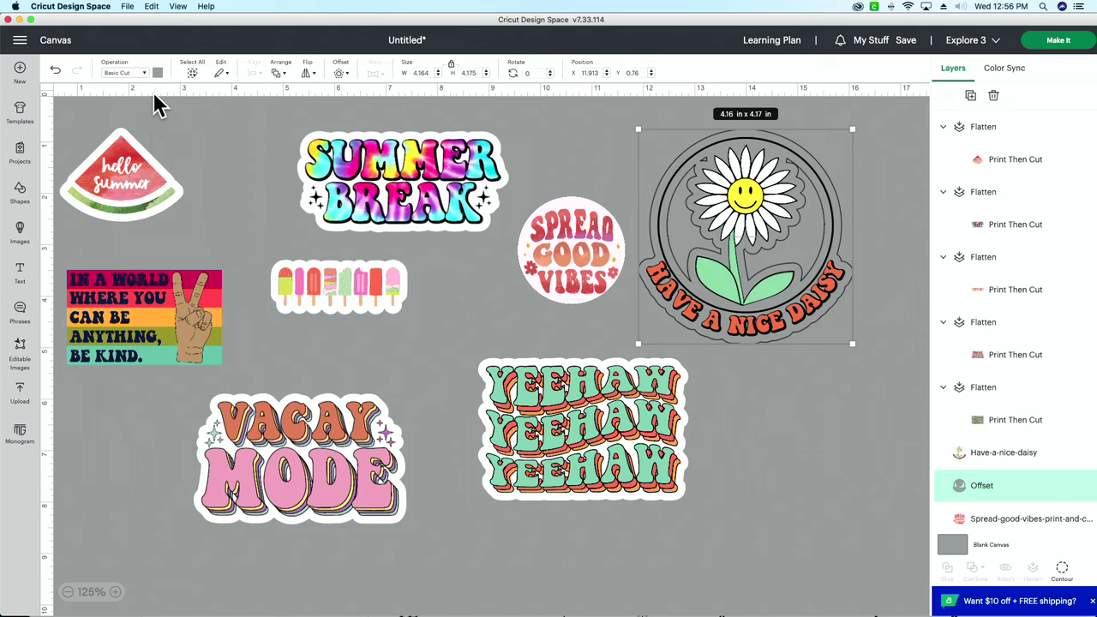
pyautogui.click(158, 75)
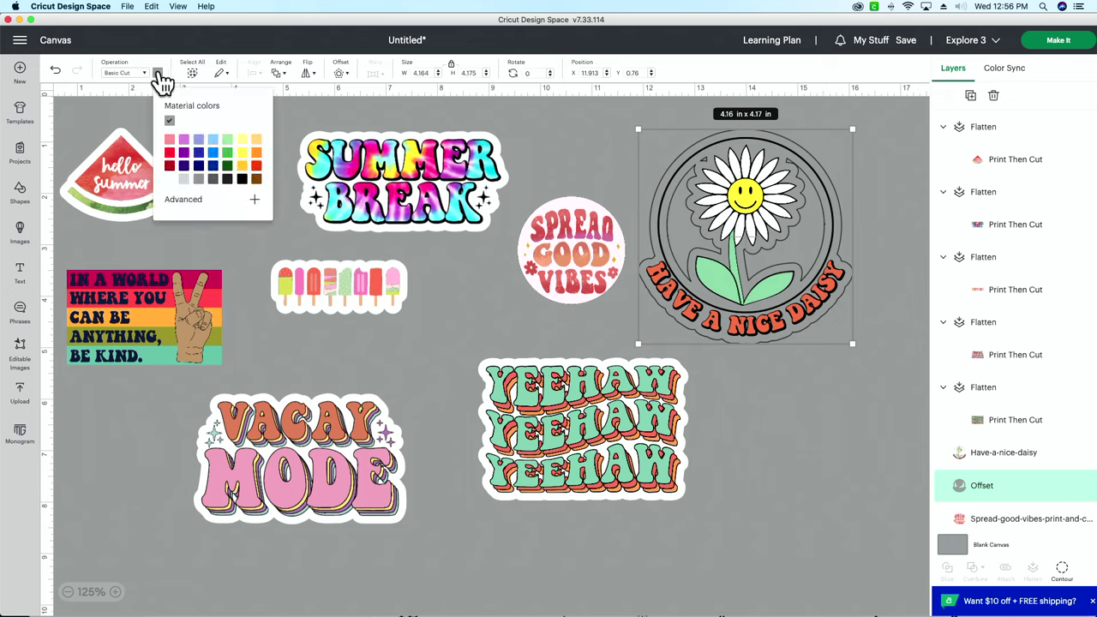
pyautogui.click(183, 123)
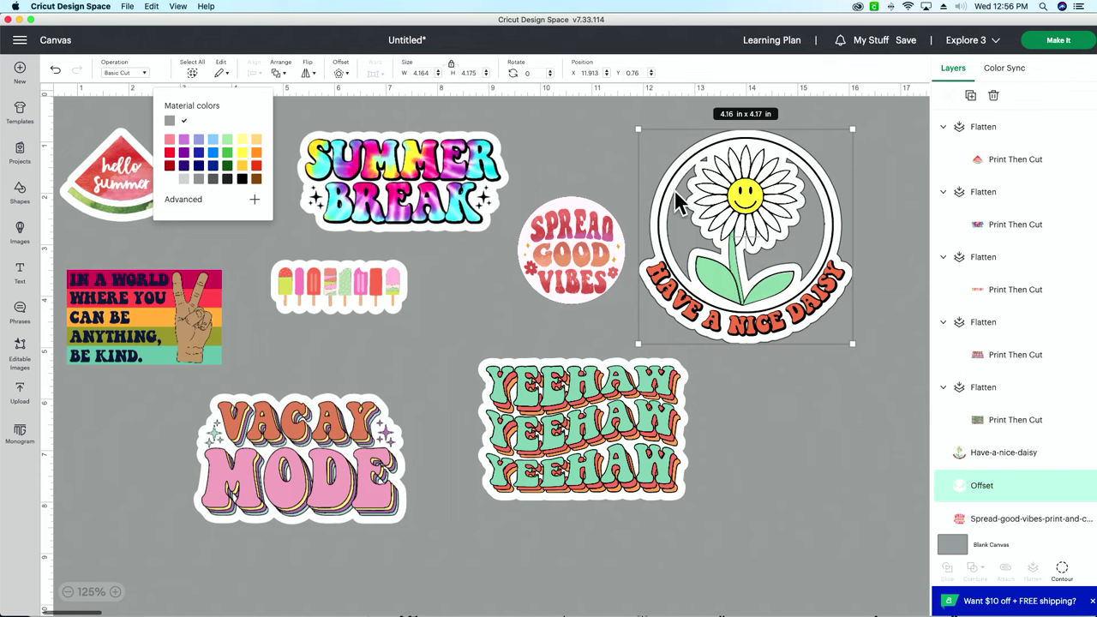
# Step: Hide all contours of the daisy offset to fill in its inner cutouts
pyautogui.hscroll(2, 676, 195)
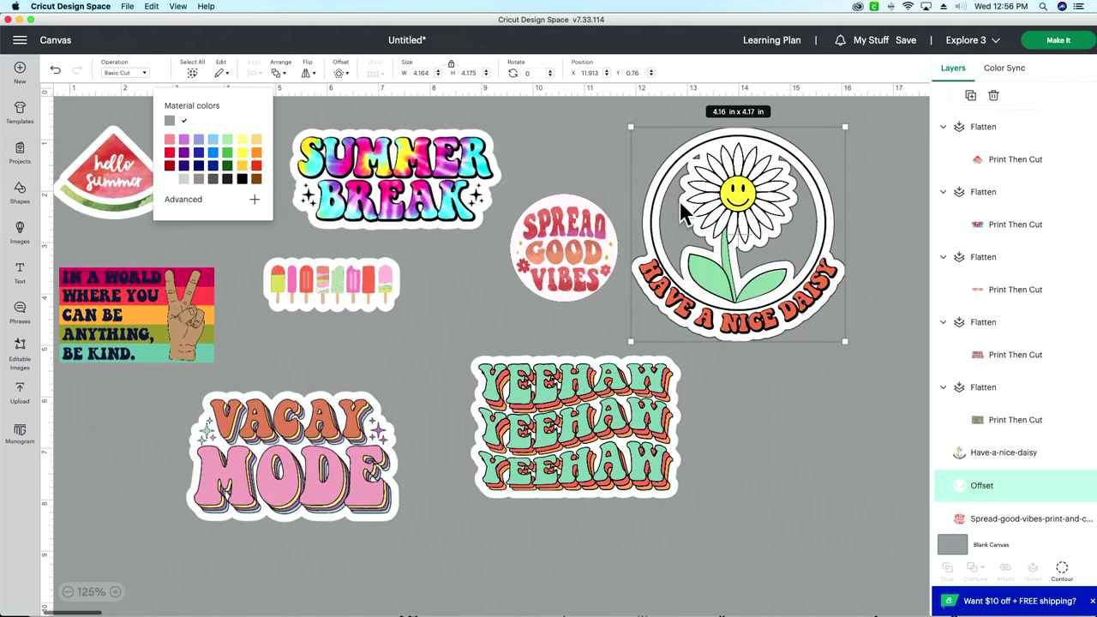
pyautogui.click(1067, 574)
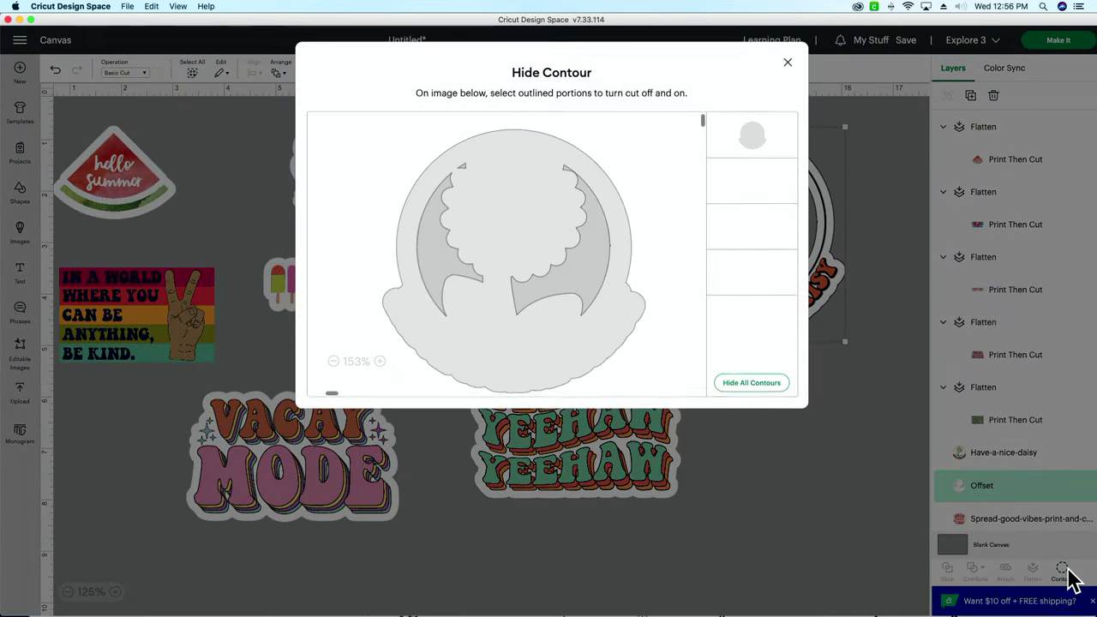
pyautogui.click(753, 384)
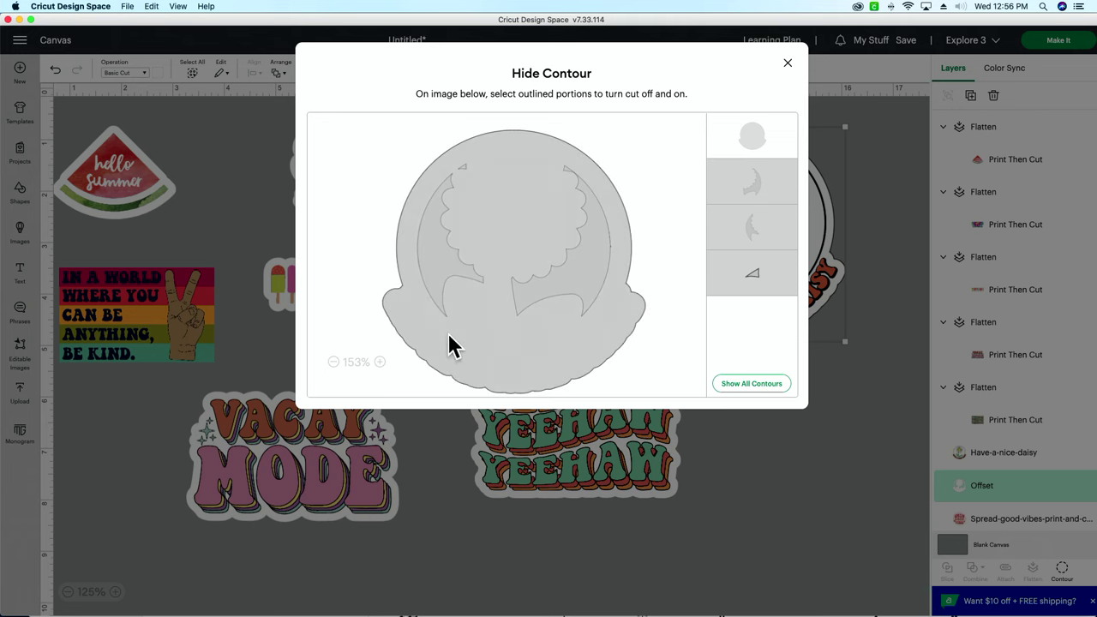
pyautogui.click(788, 66)
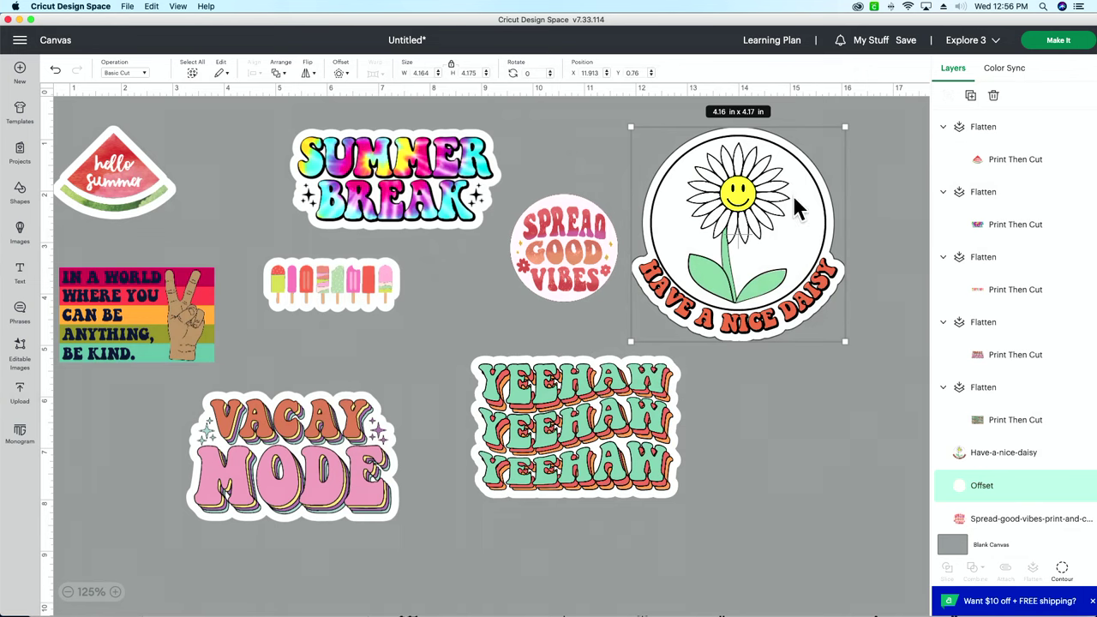
# Step: Select the Have a Nice Daisy design together with its solid white offset
pyautogui.click(891, 199)
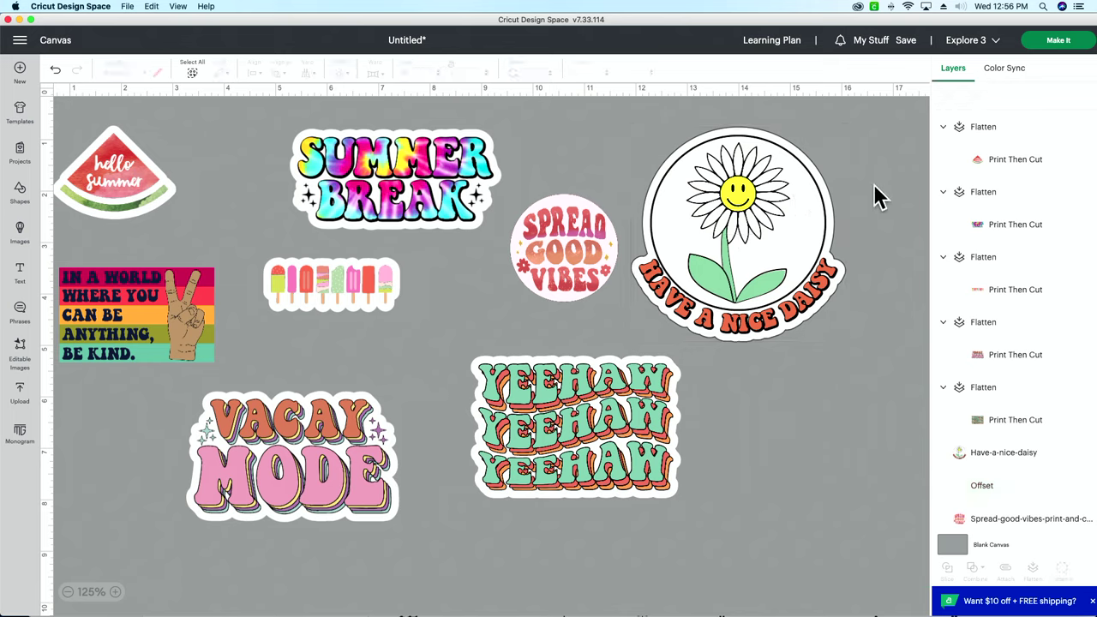
pyautogui.moveTo(859, 158); pyautogui.dragTo(695, 319)
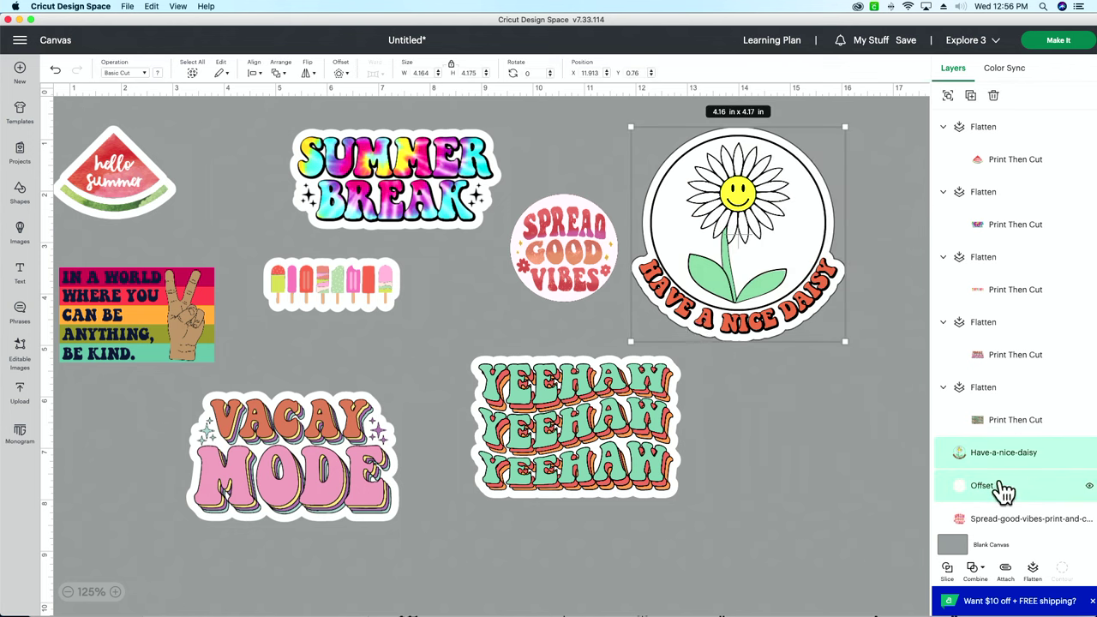